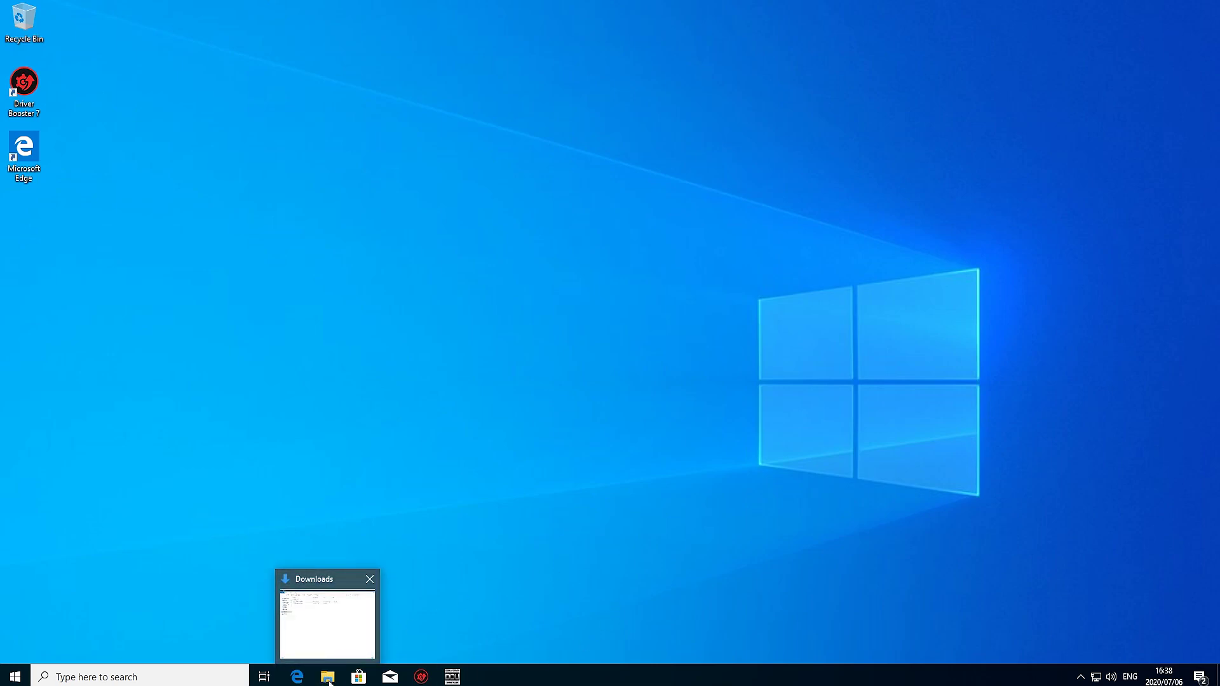
Open Downloads and select the DDU zip archive, dismissing its menu without extracting.
click(360, 643)
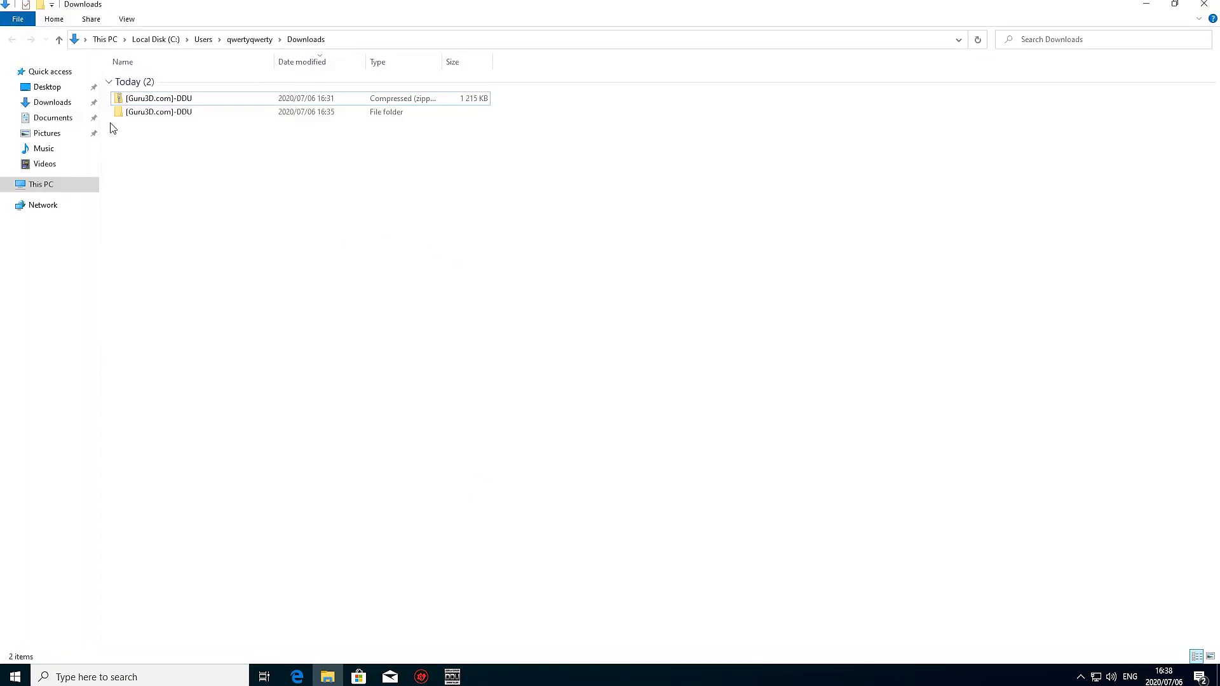
click(156, 117)
click(155, 100)
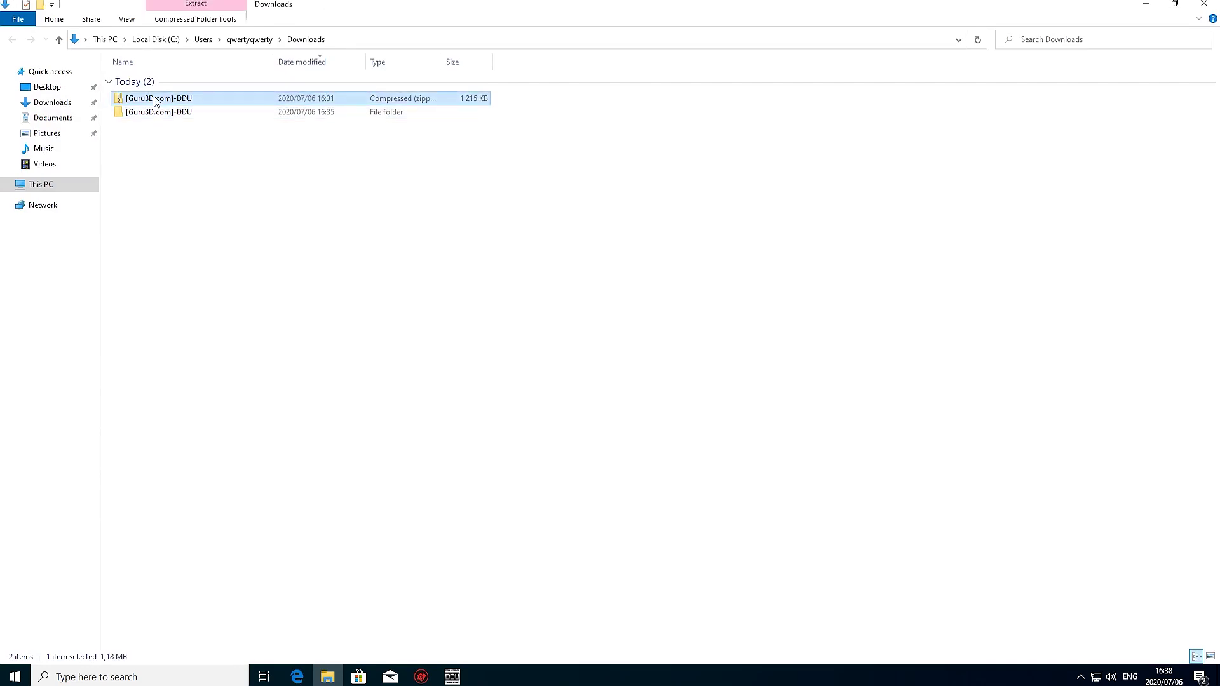
right_click(202, 97)
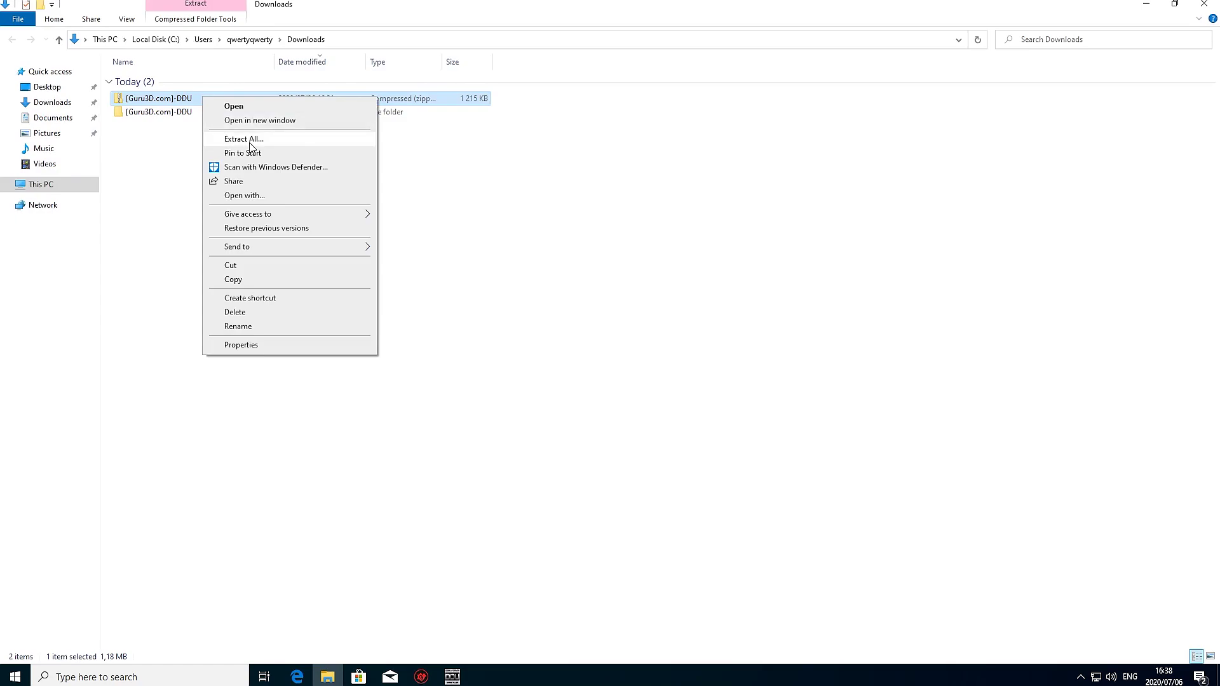
click(420, 183)
Open [Guru3D.com]-DDU, cancel the repeat extraction, and launch Display Driver Uninstaller from DDU V18.0.2.6.
double_click(226, 114)
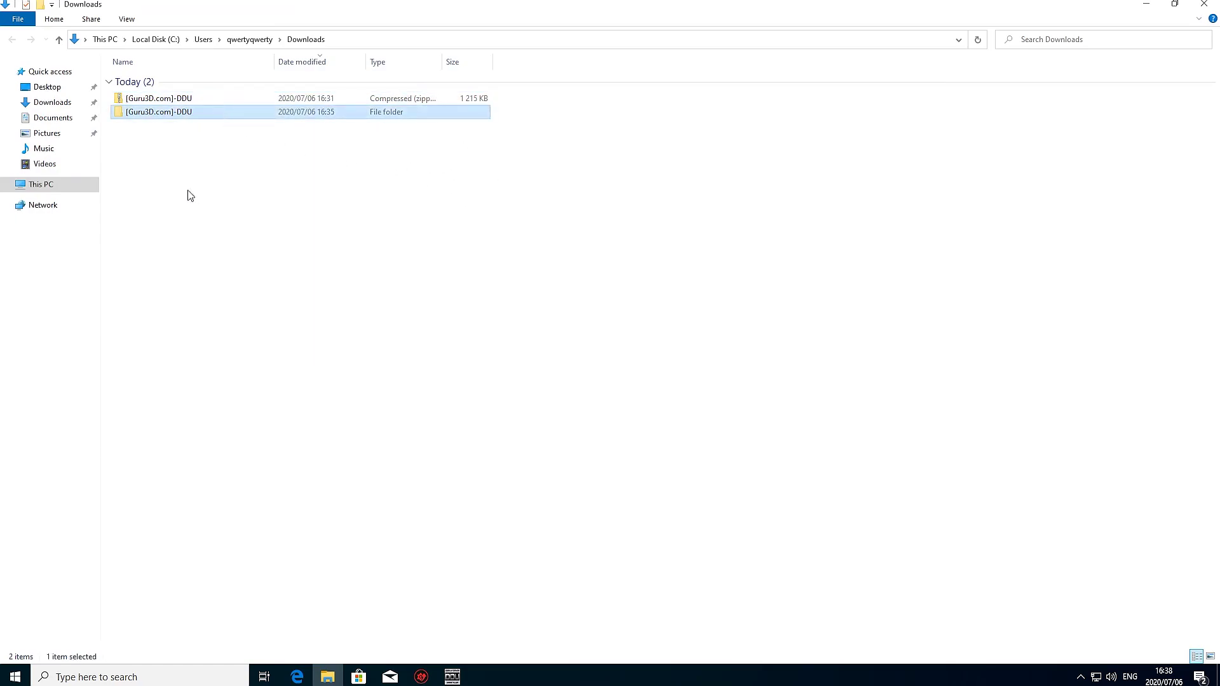
click(163, 109)
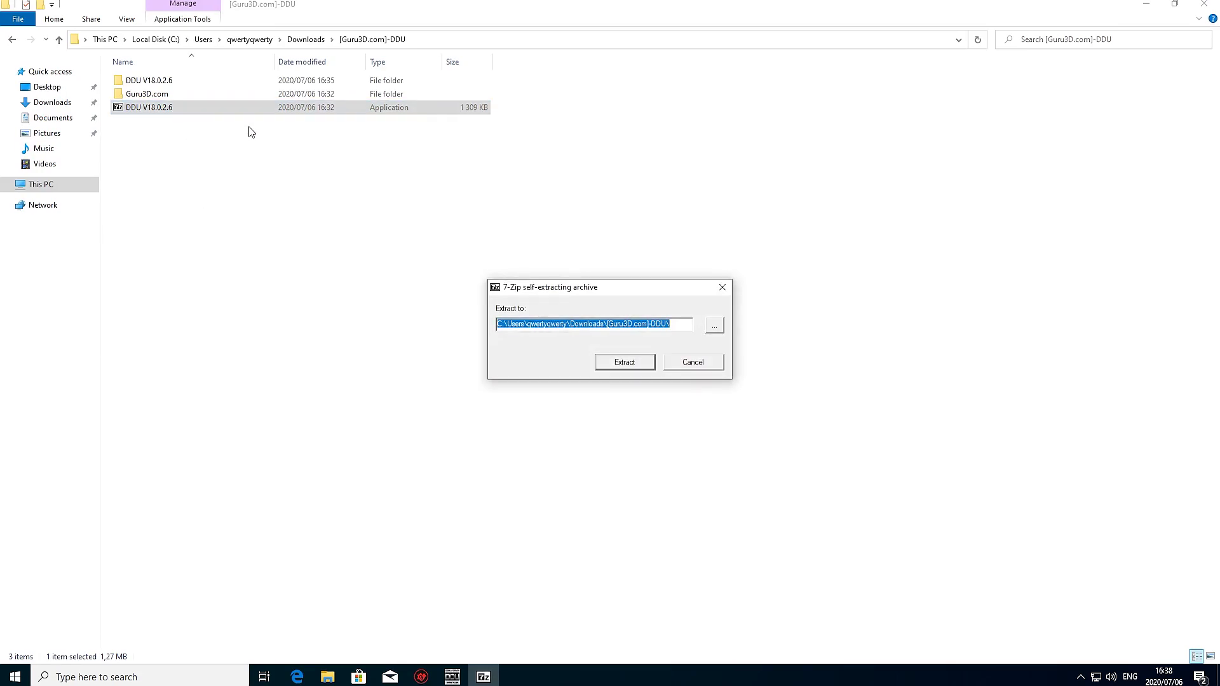
click(694, 365)
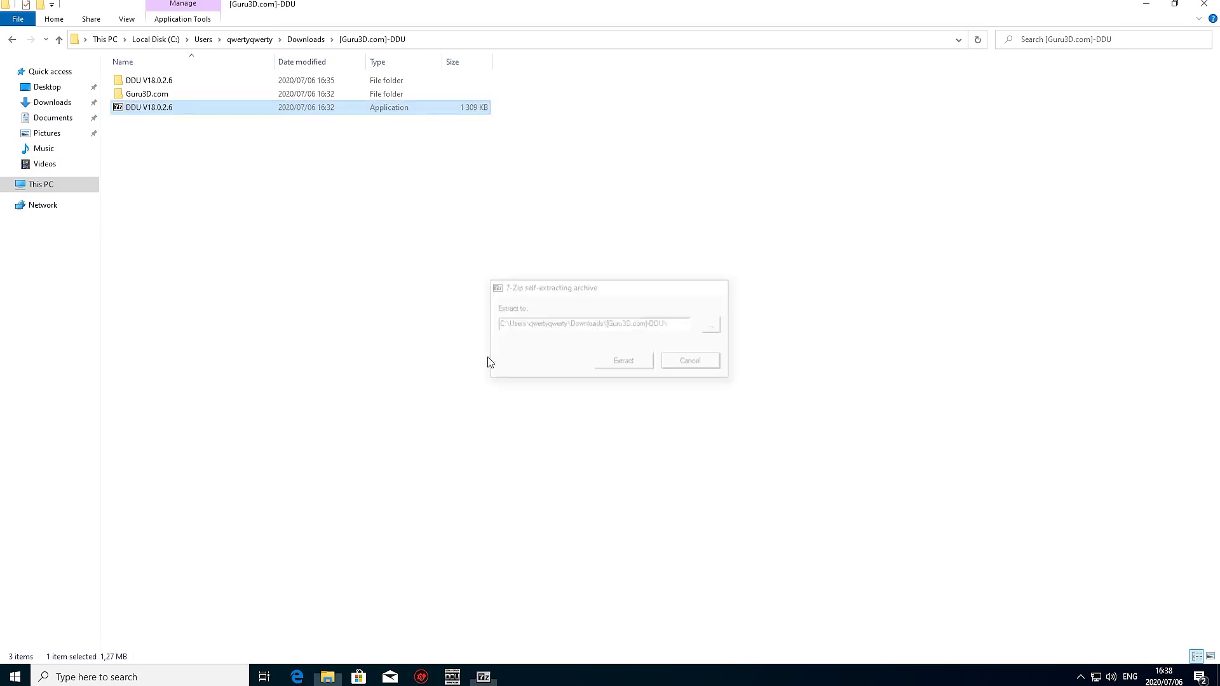
click(156, 84)
double_click(156, 84)
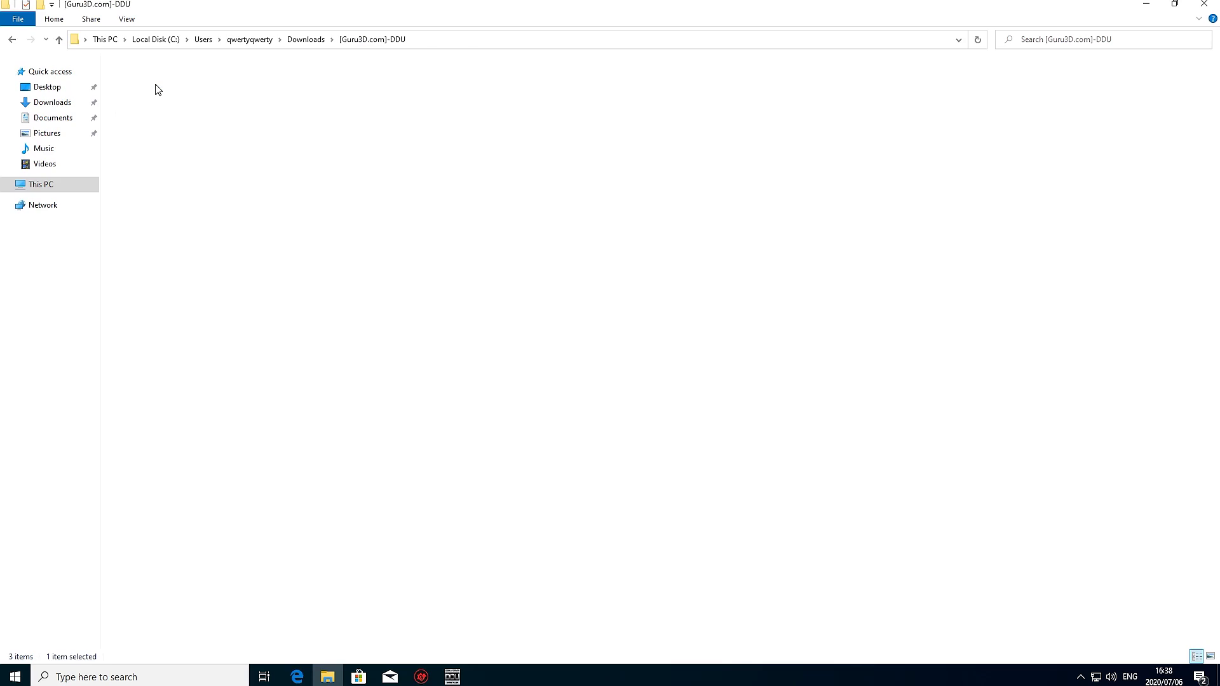
click(170, 109)
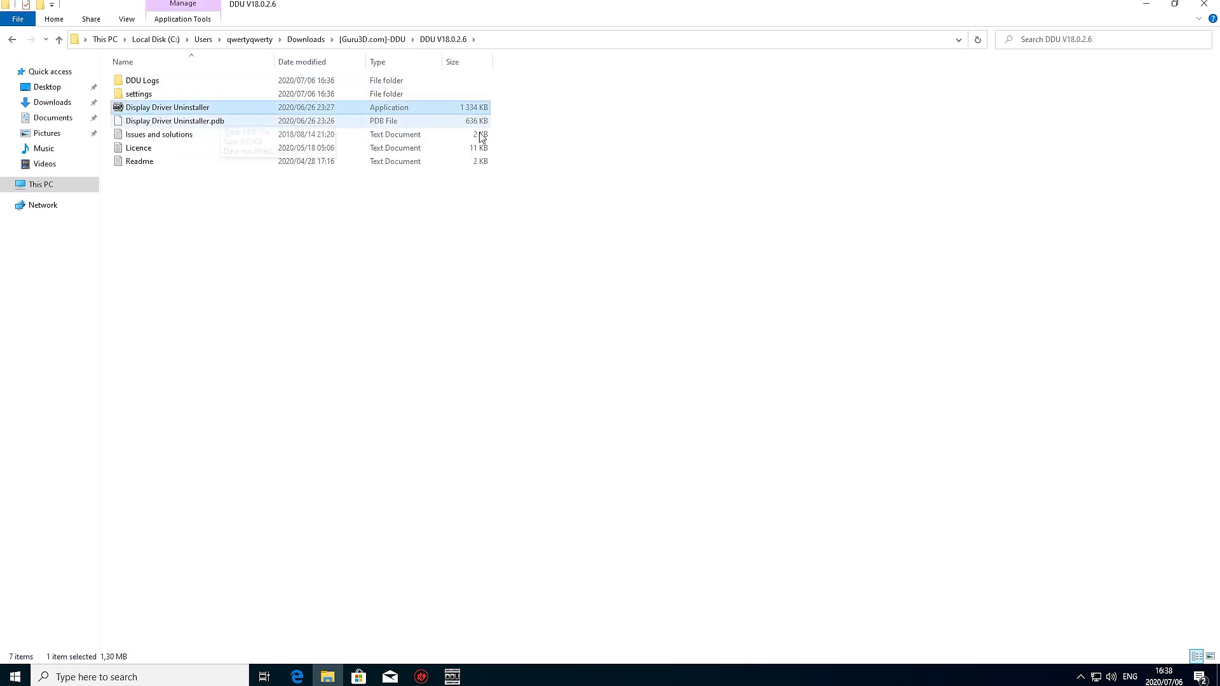
Tick Remove PhysX in DDU's options after the first-launch notice, then dismiss the Safe Mode warning.
click(1148, 7)
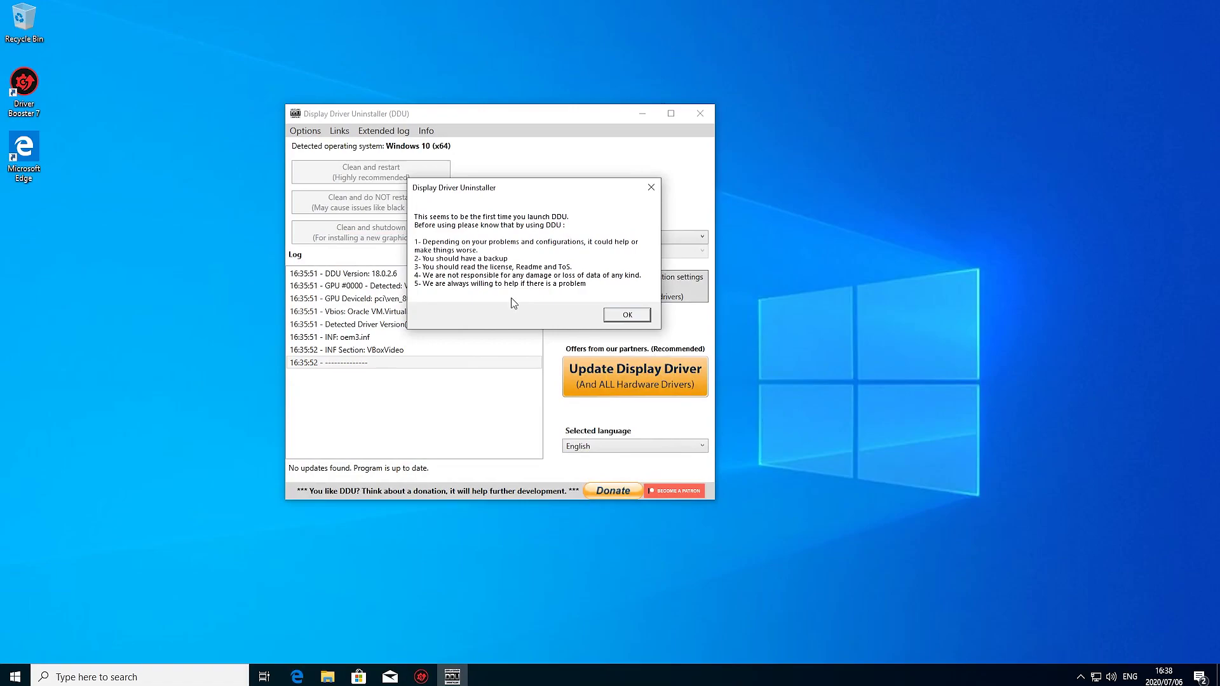
click(624, 315)
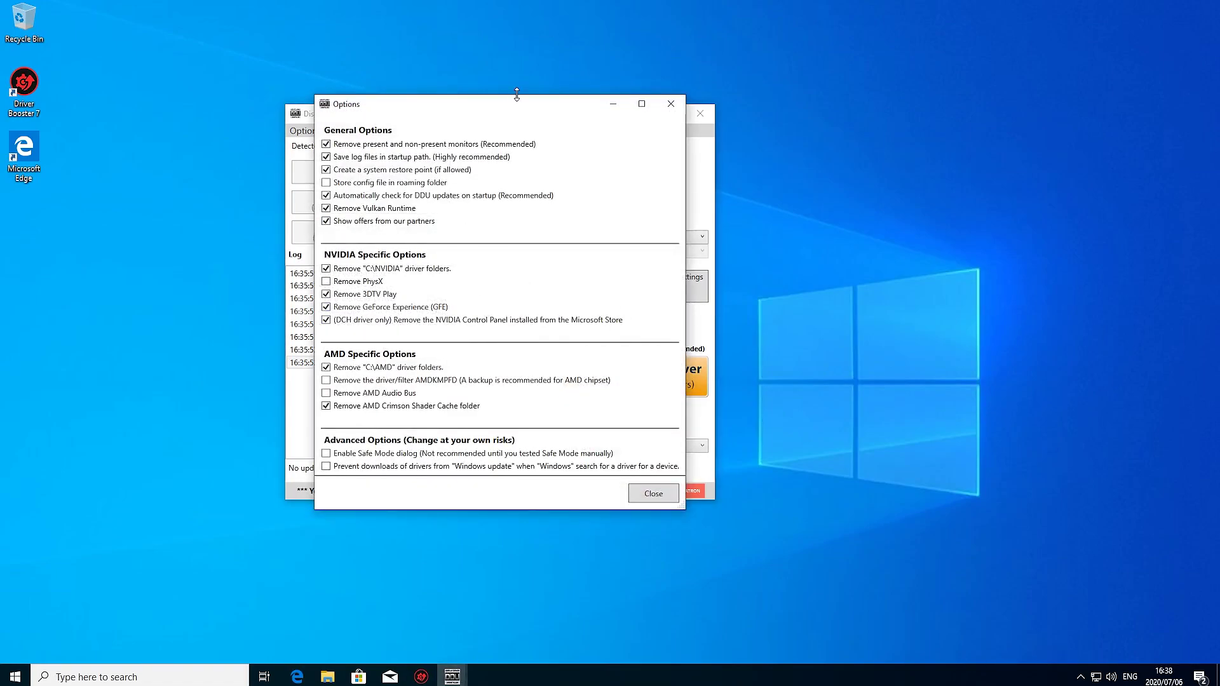
drag(517, 104, 613, 65)
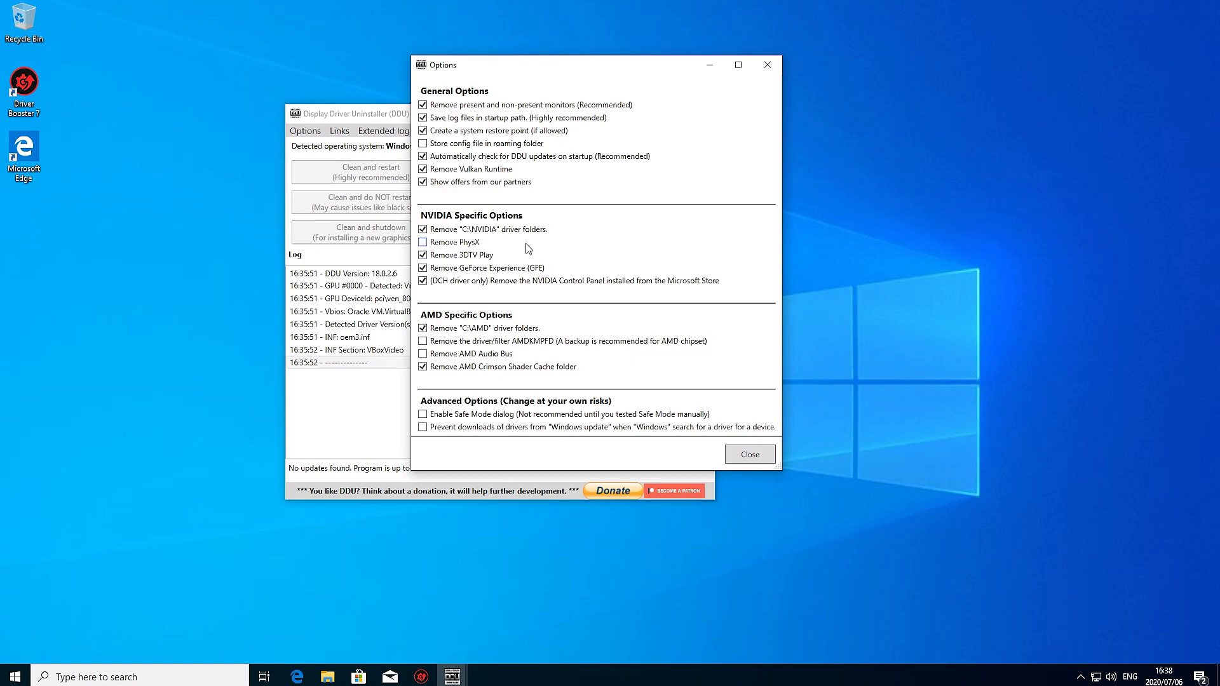
click(432, 246)
click(752, 455)
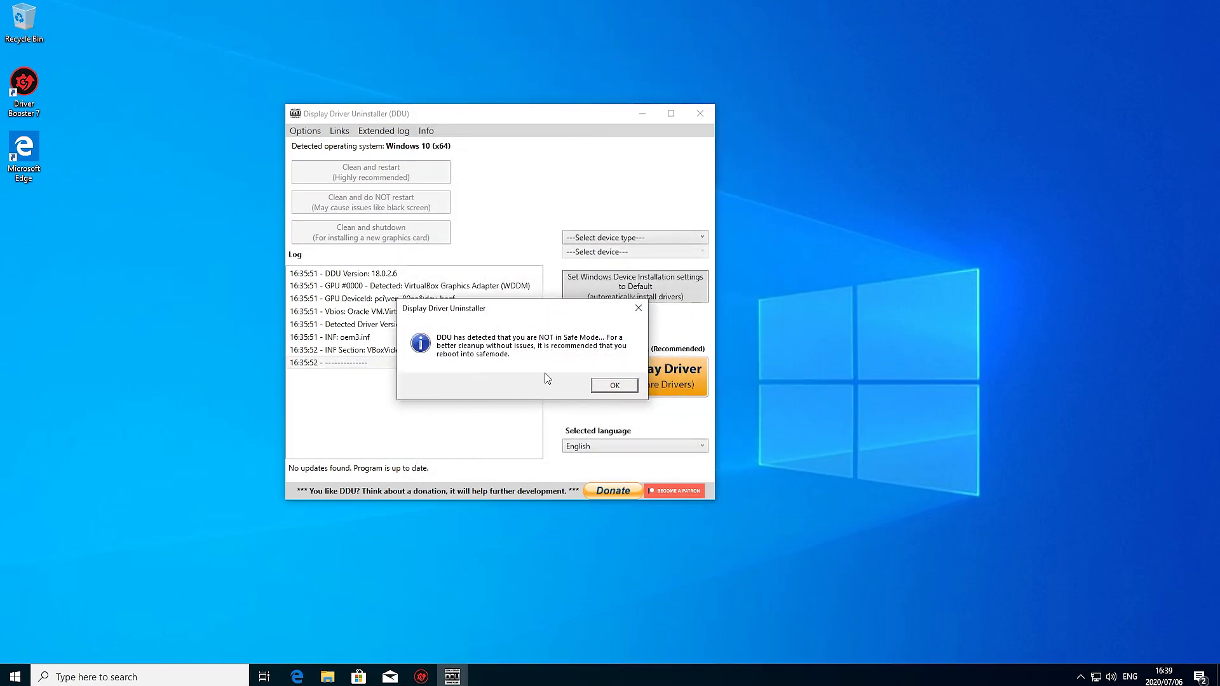
click(601, 385)
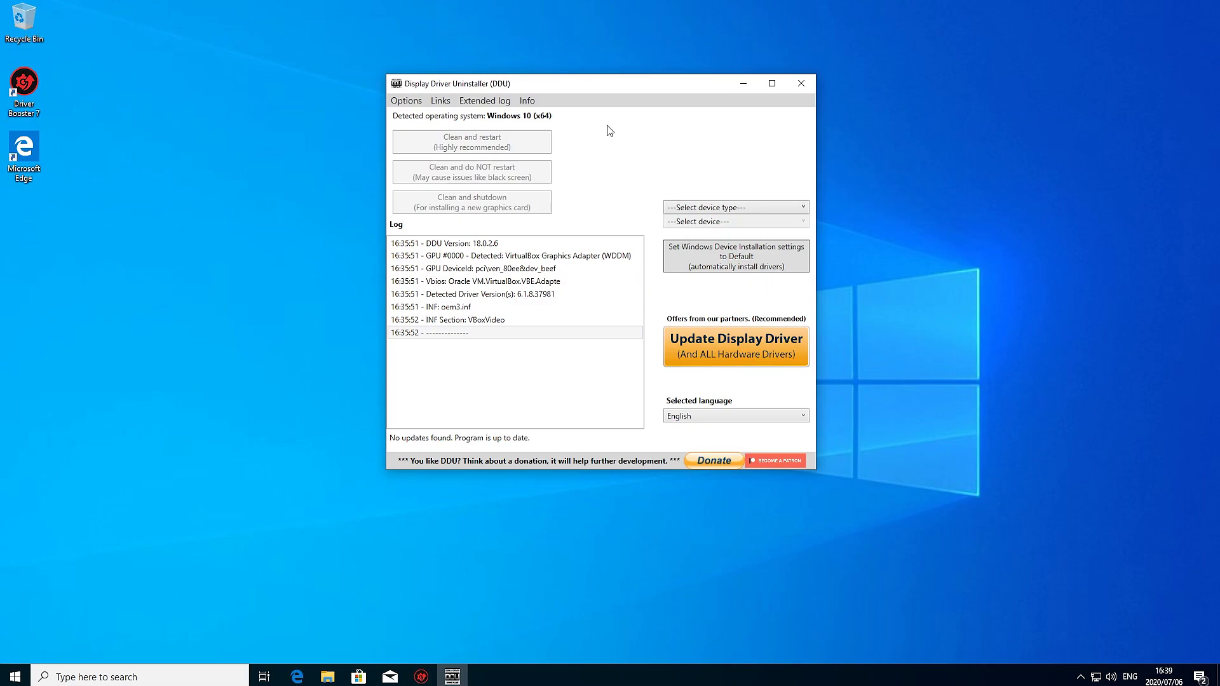
click(15, 676)
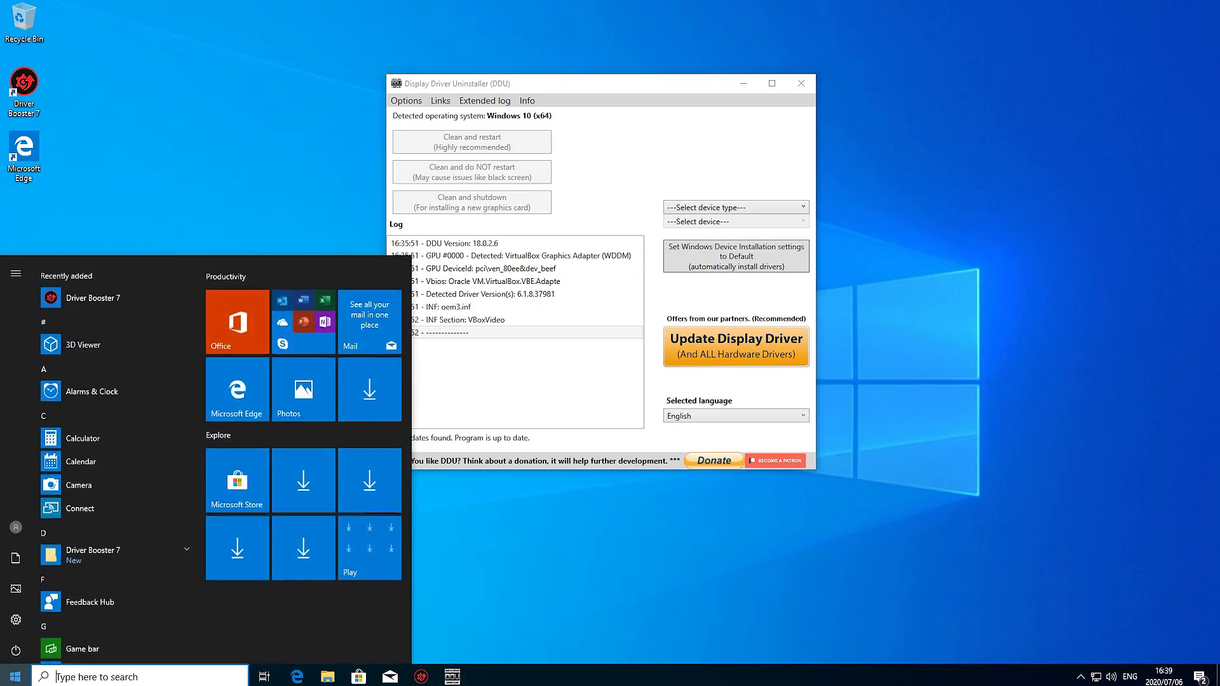
text(run)
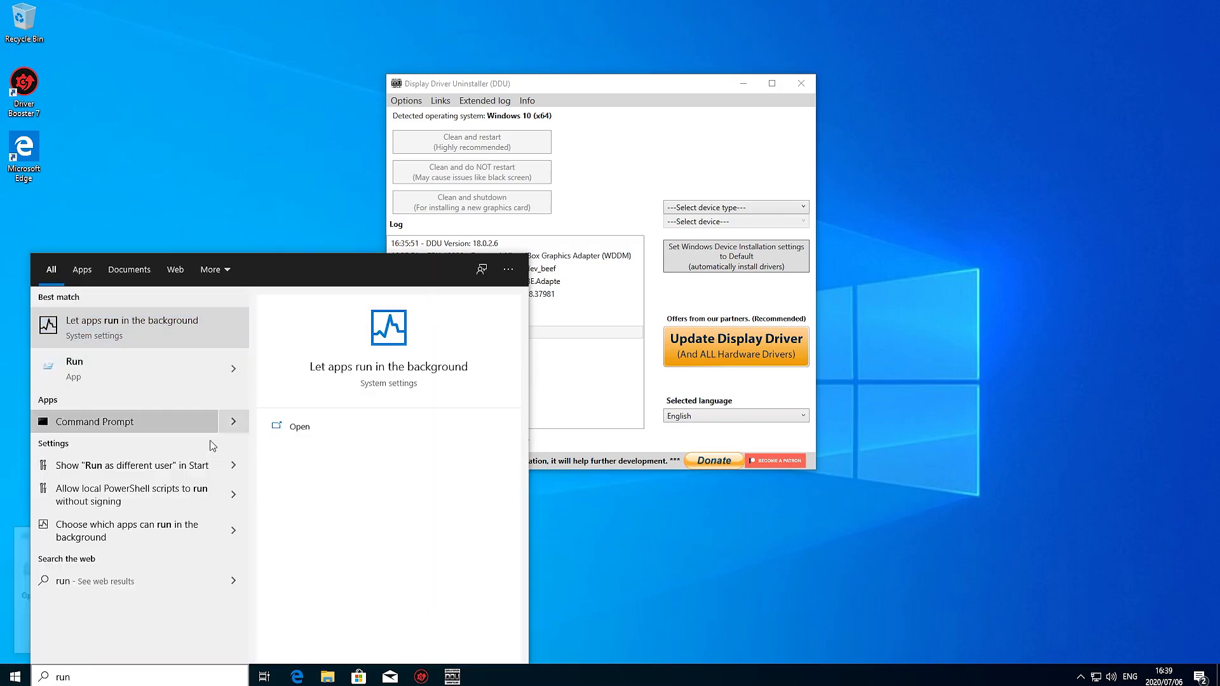
click(152, 381)
text(msconfig)
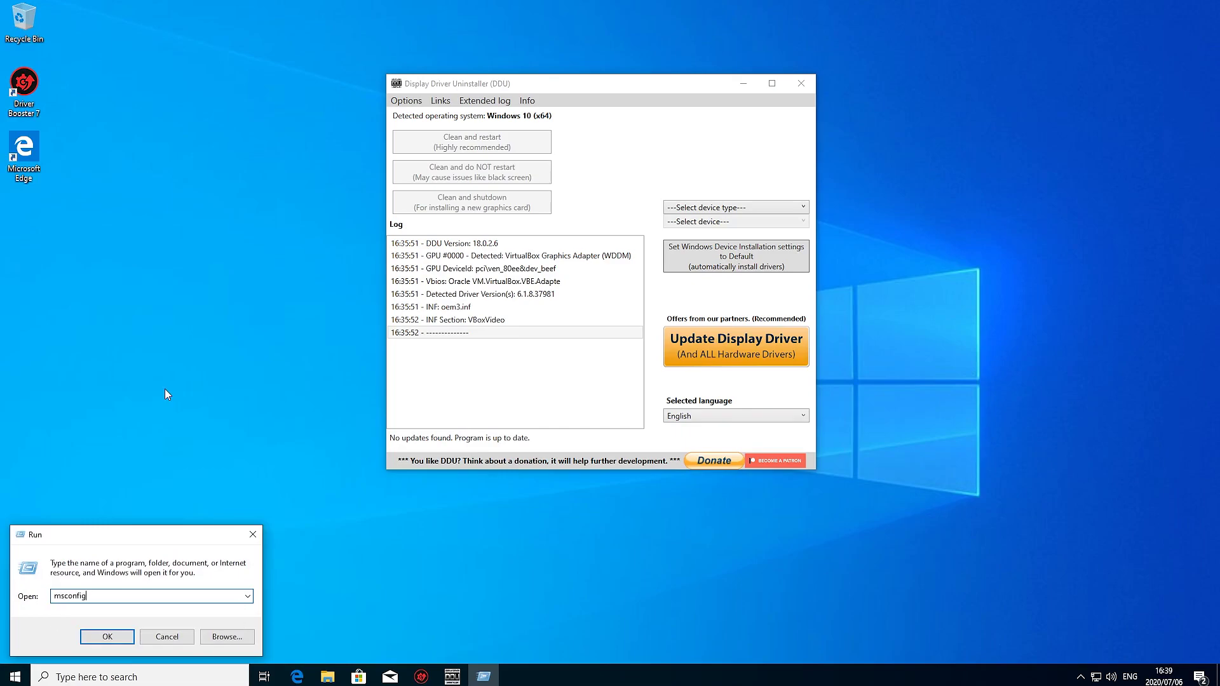
key(Return)
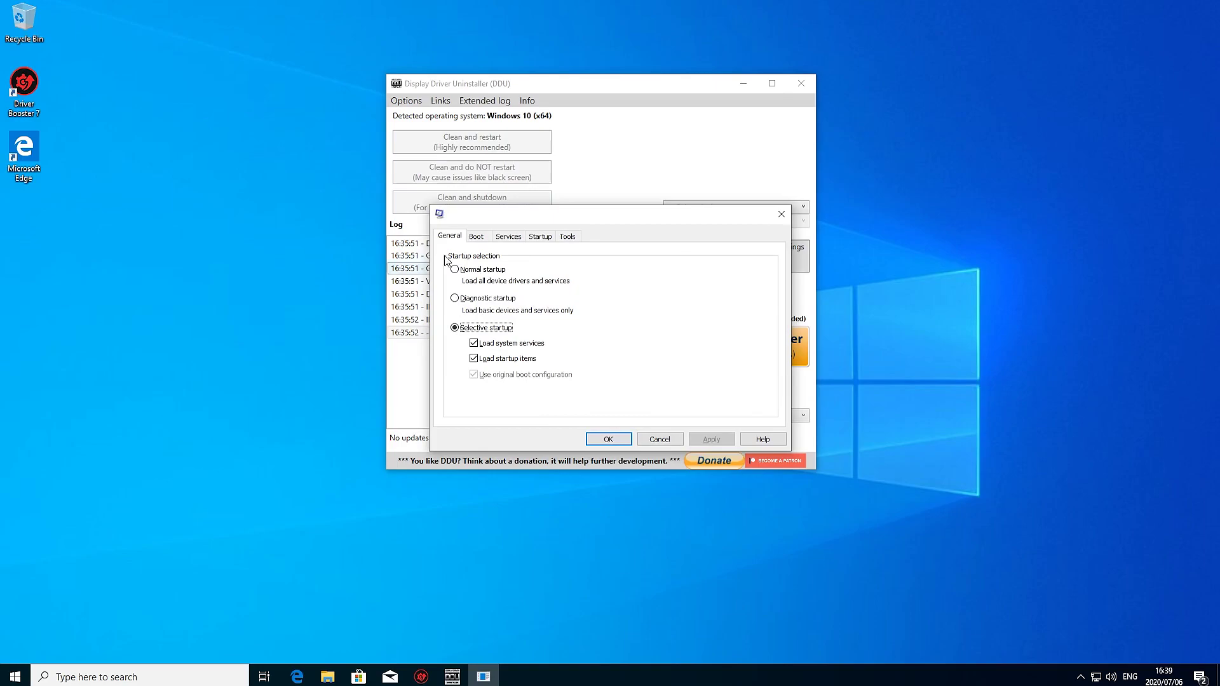
click(476, 237)
click(483, 360)
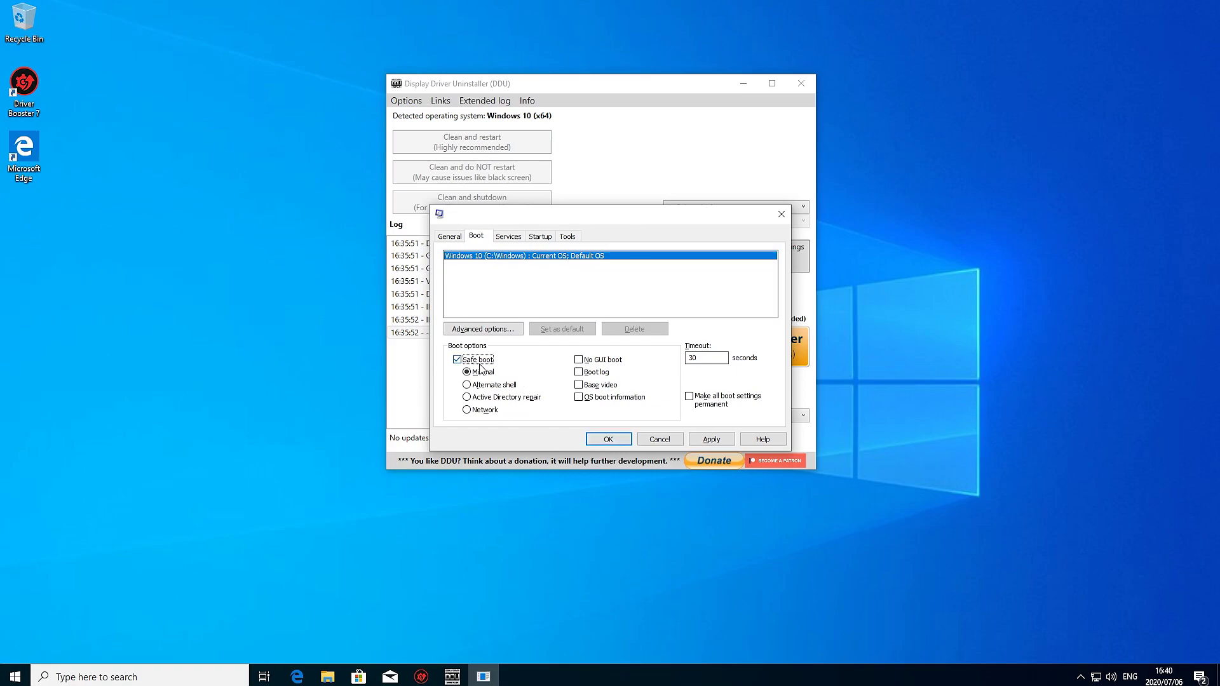
Close System Configuration without saving and search 'recover' to reach the Recovery settings page.
click(640, 443)
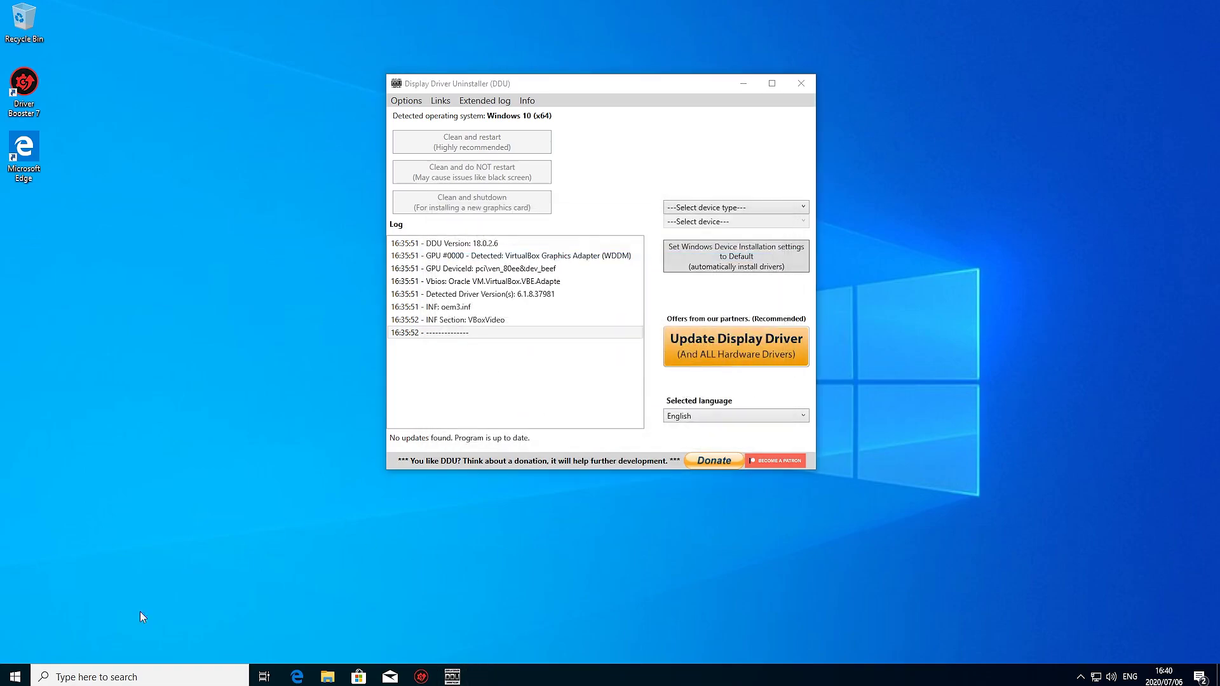
click(15, 677)
text(recover)
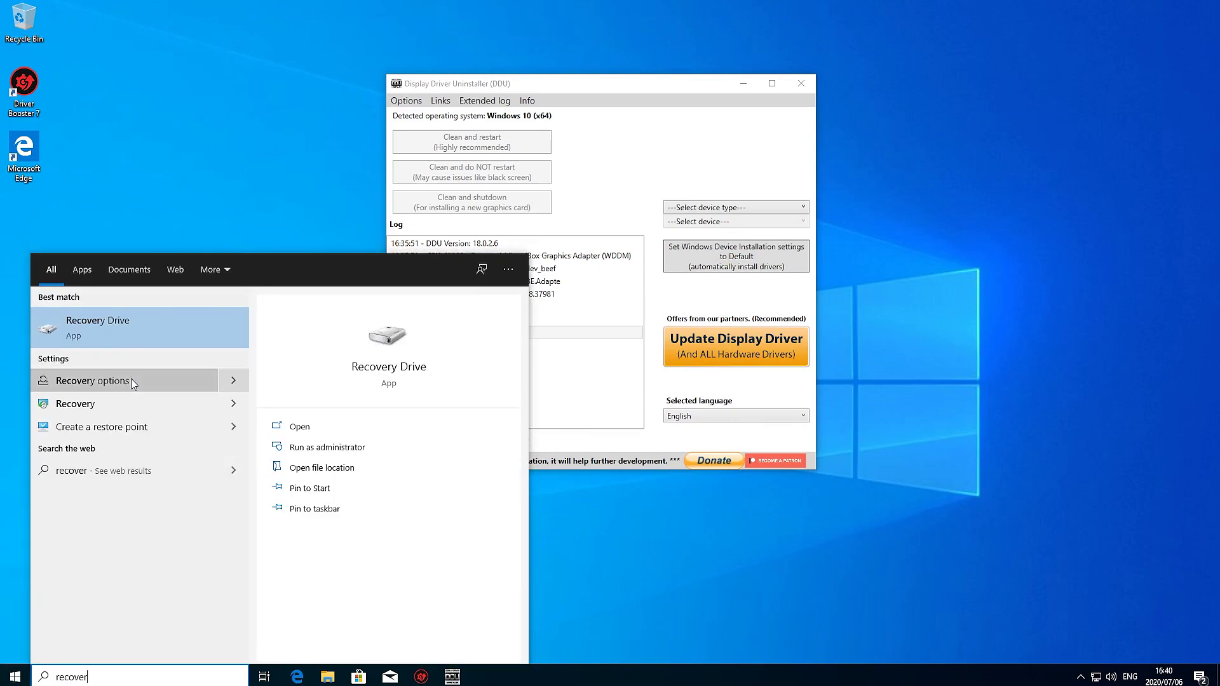
click(132, 380)
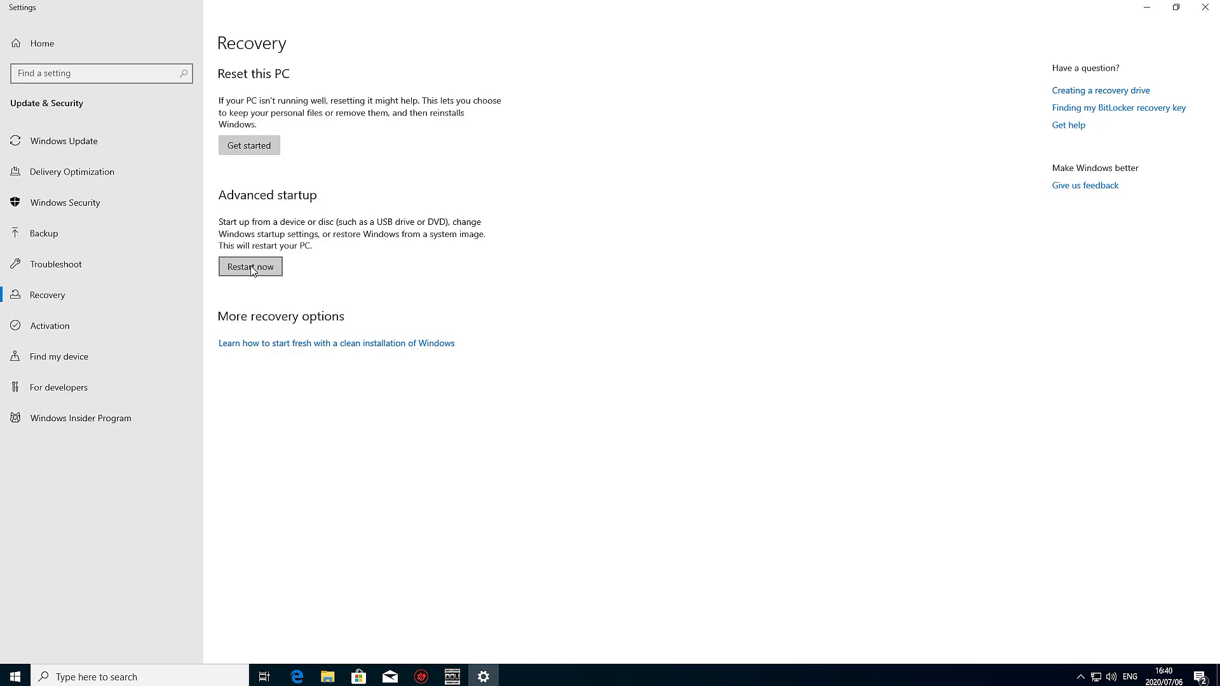
Restart via Advanced startup, then go Troubleshoot > Advanced options > Startup Settings for Safe Mode.
click(252, 270)
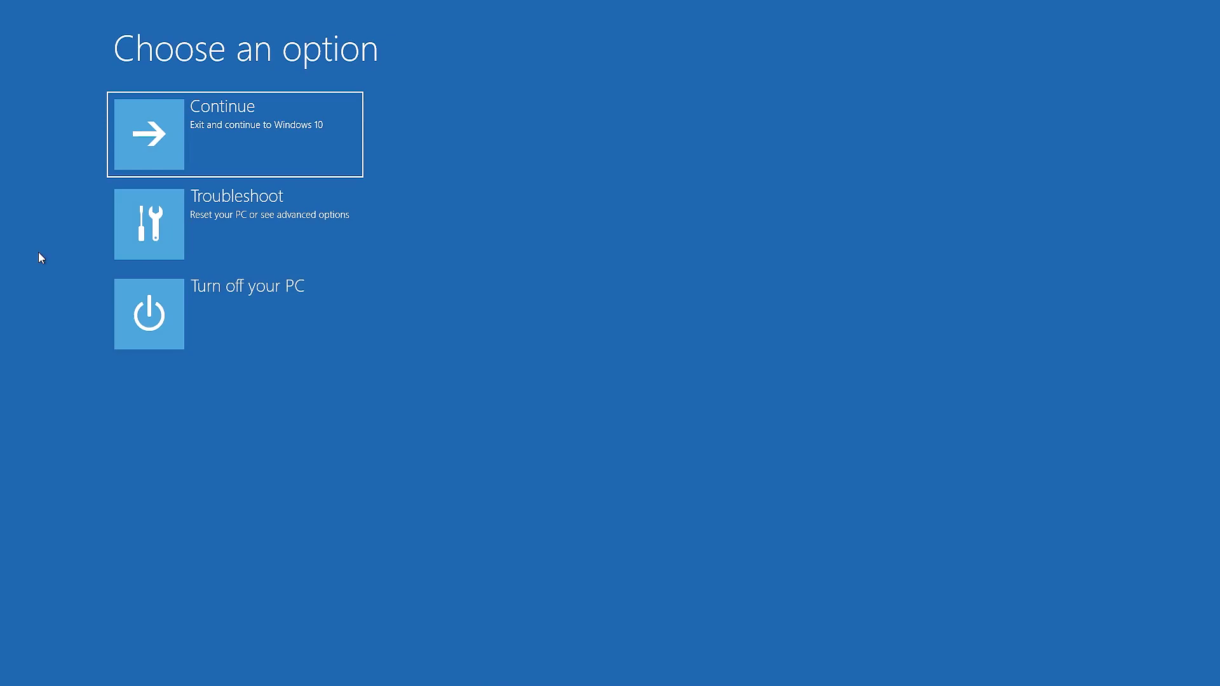
click(180, 247)
click(178, 215)
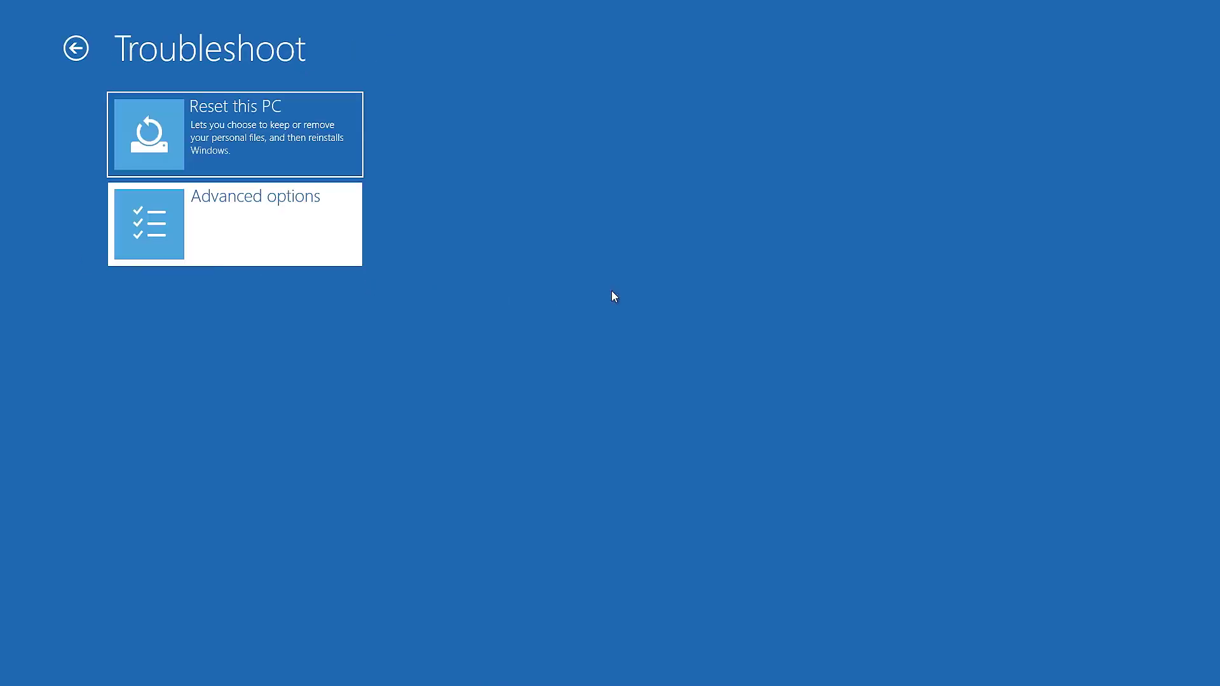
click(177, 215)
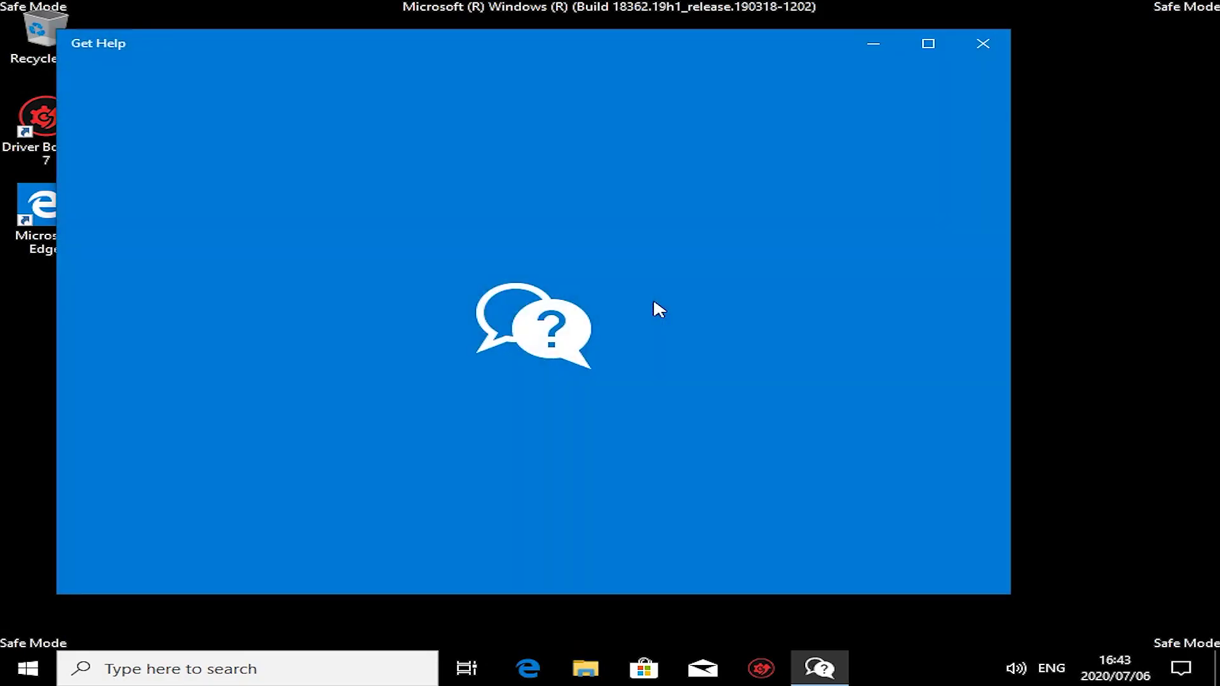
Close Get Help and run Display Driver Uninstaller from Downloads > [Guru3D.com]-DDU > DDU V18.0.2.6.
click(985, 44)
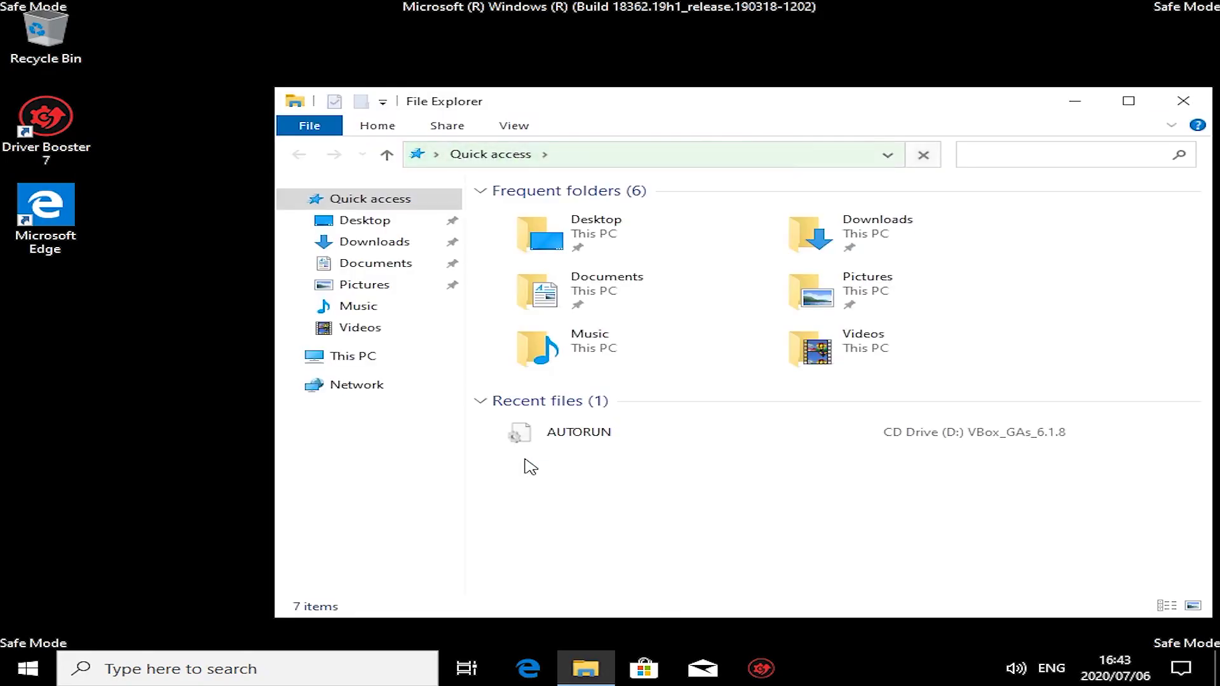
click(378, 356)
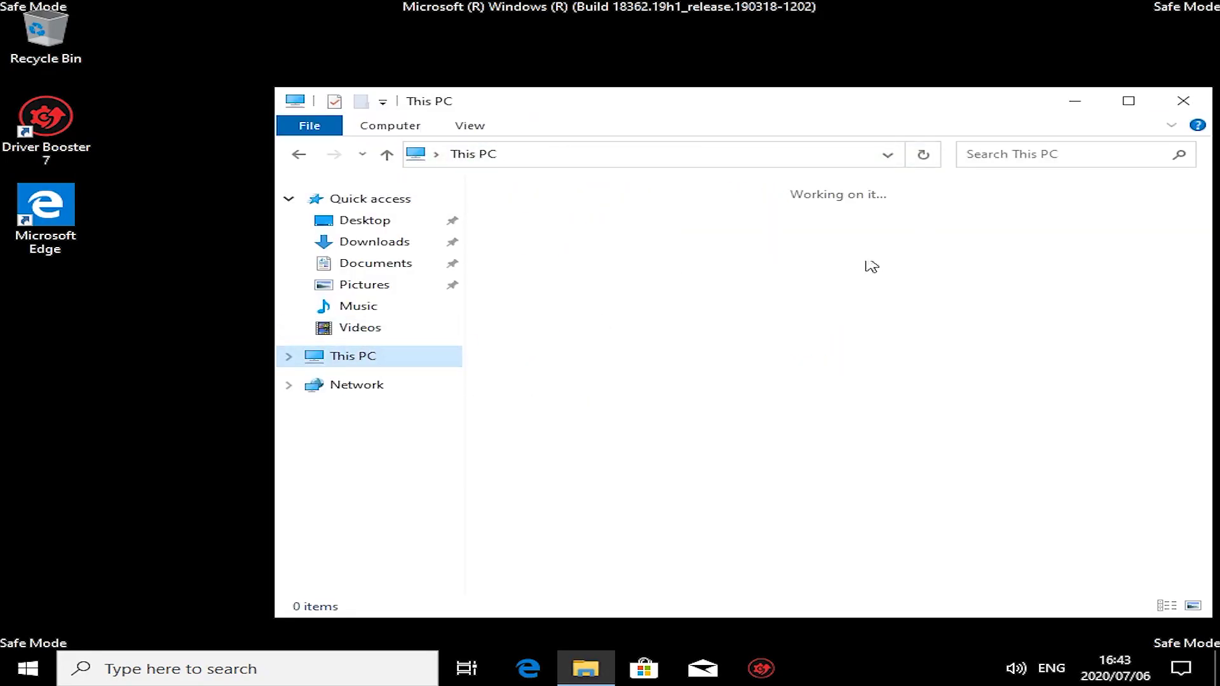
double_click(861, 284)
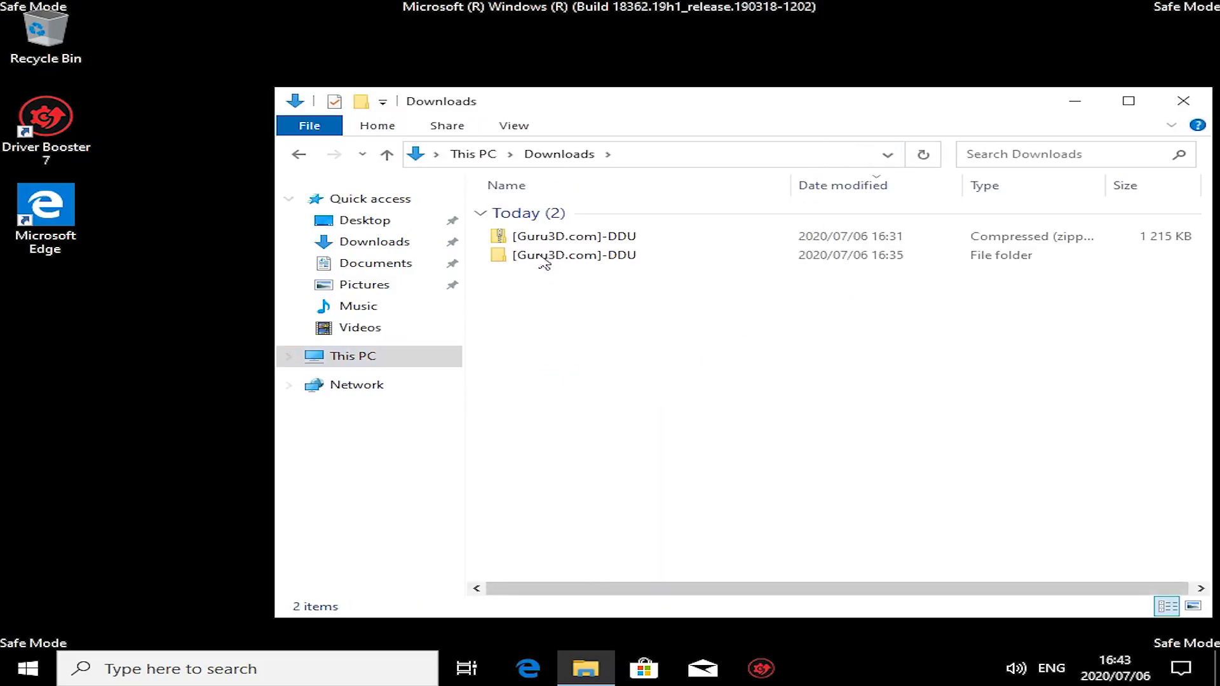
double_click(551, 254)
click(550, 216)
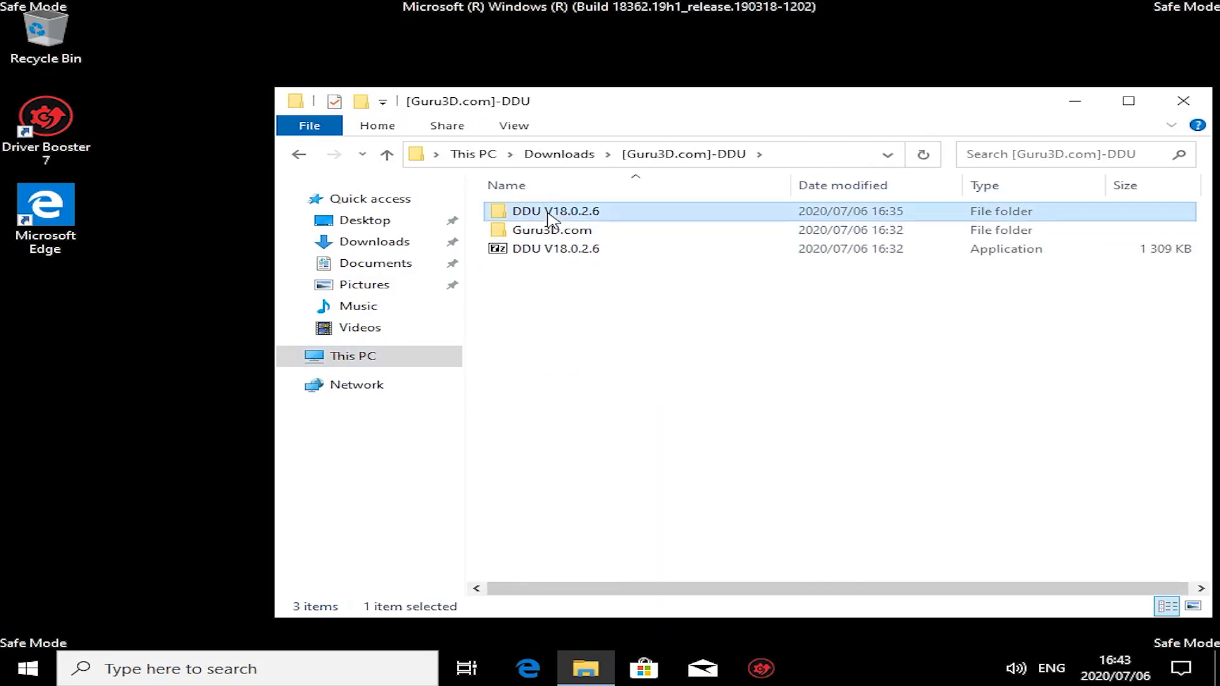
double_click(551, 216)
double_click(578, 258)
click(675, 407)
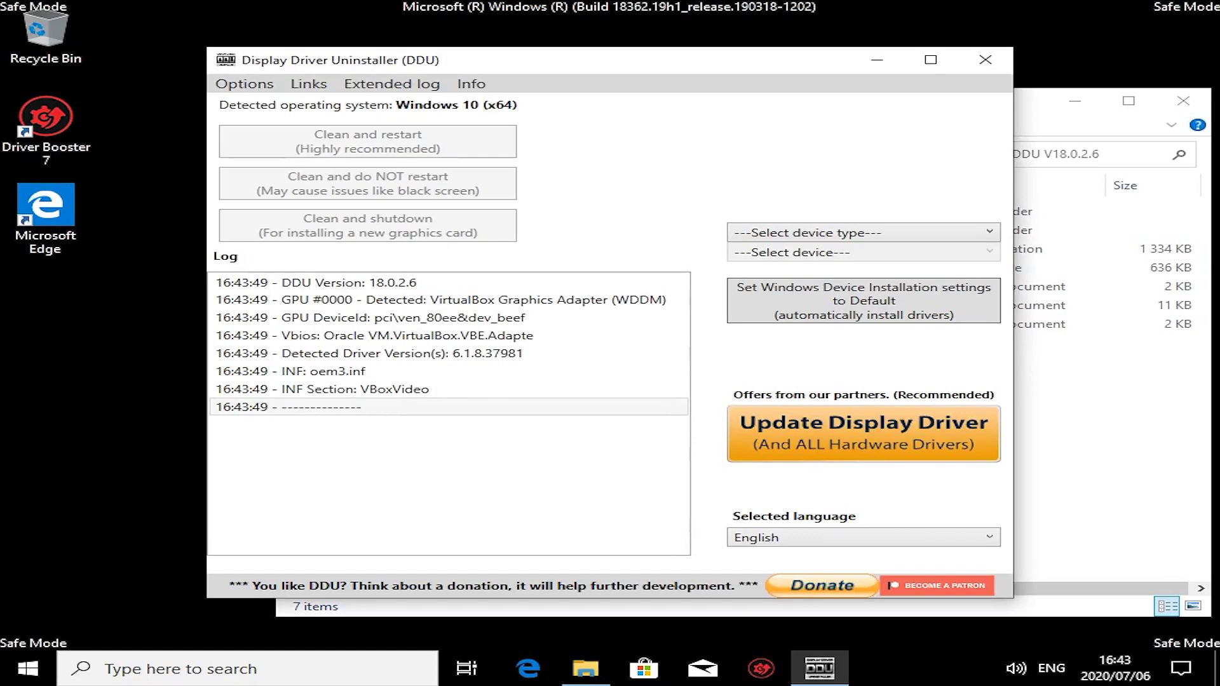
Set DDU's device type to GPU and the device to INTEL.
drag(678, 67, 640, 40)
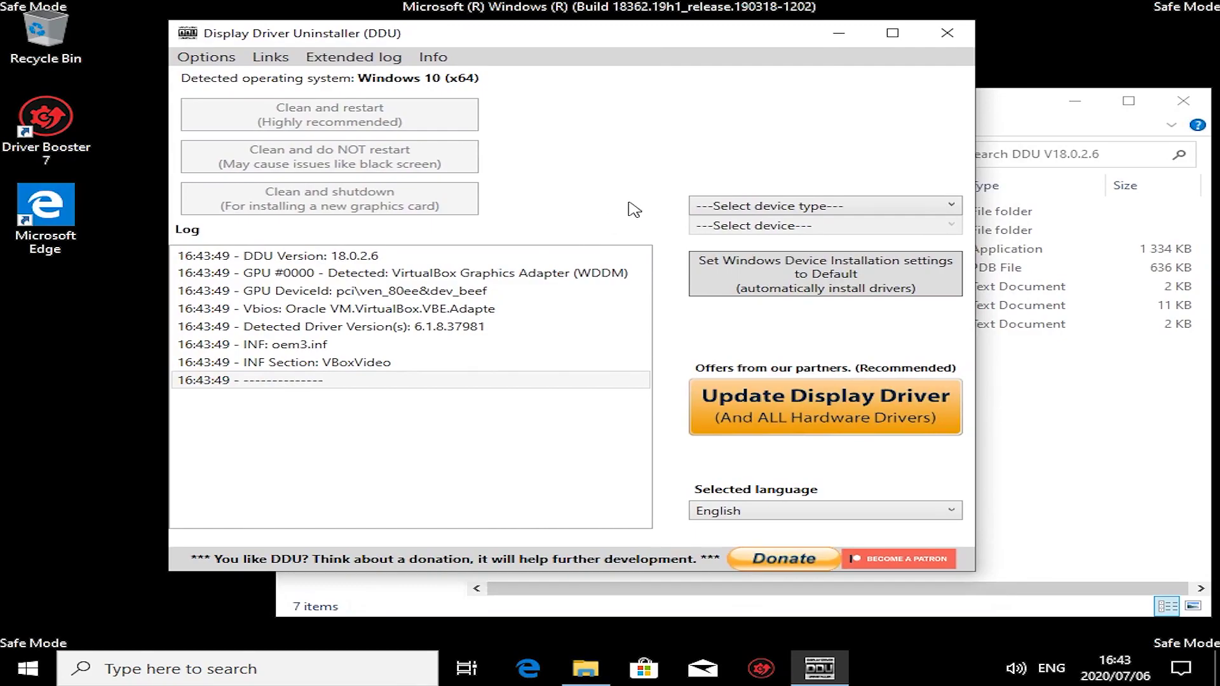
click(768, 211)
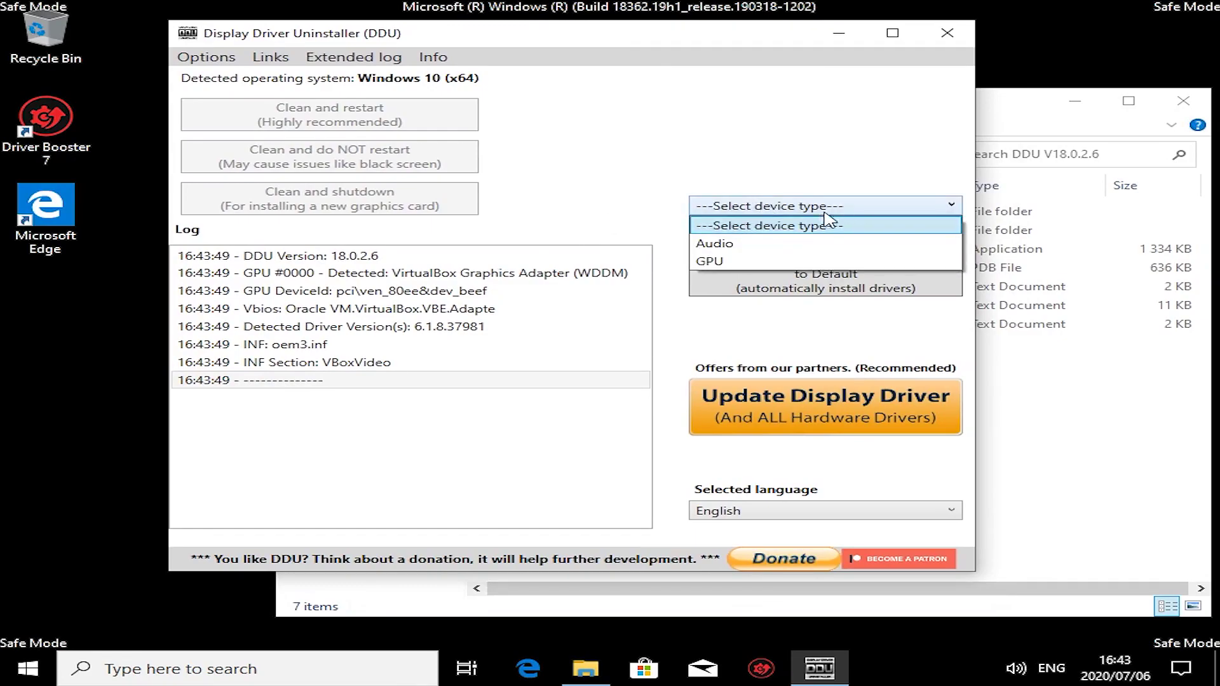
click(758, 264)
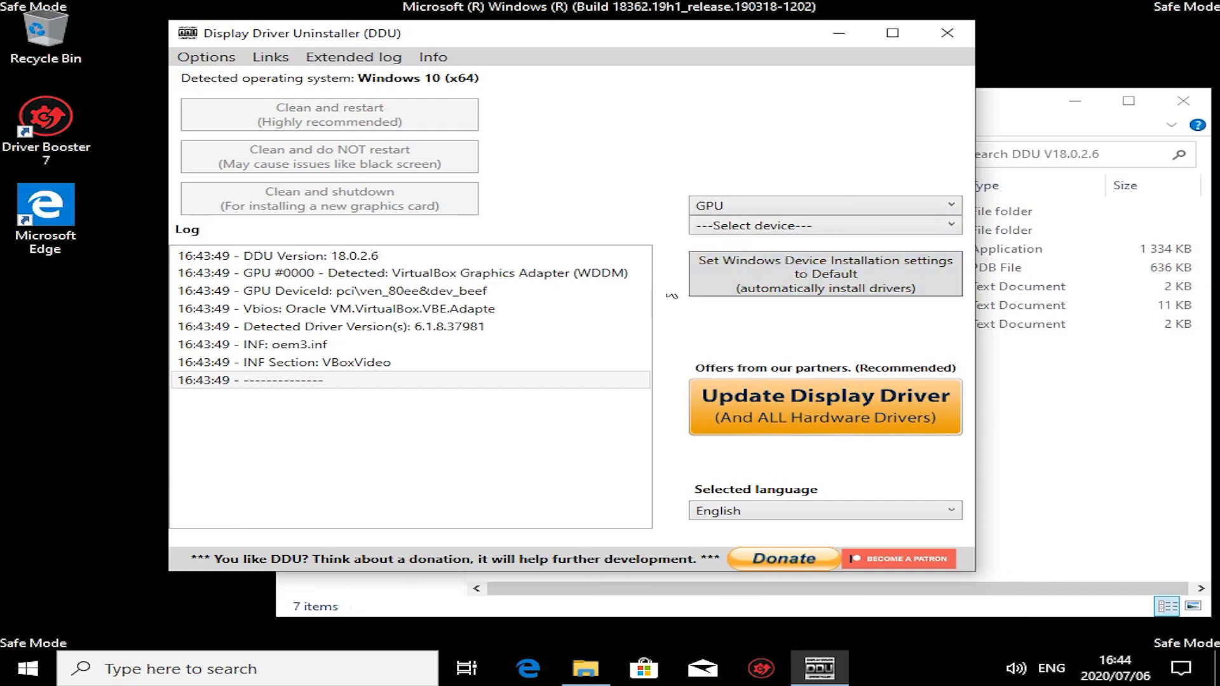
click(745, 228)
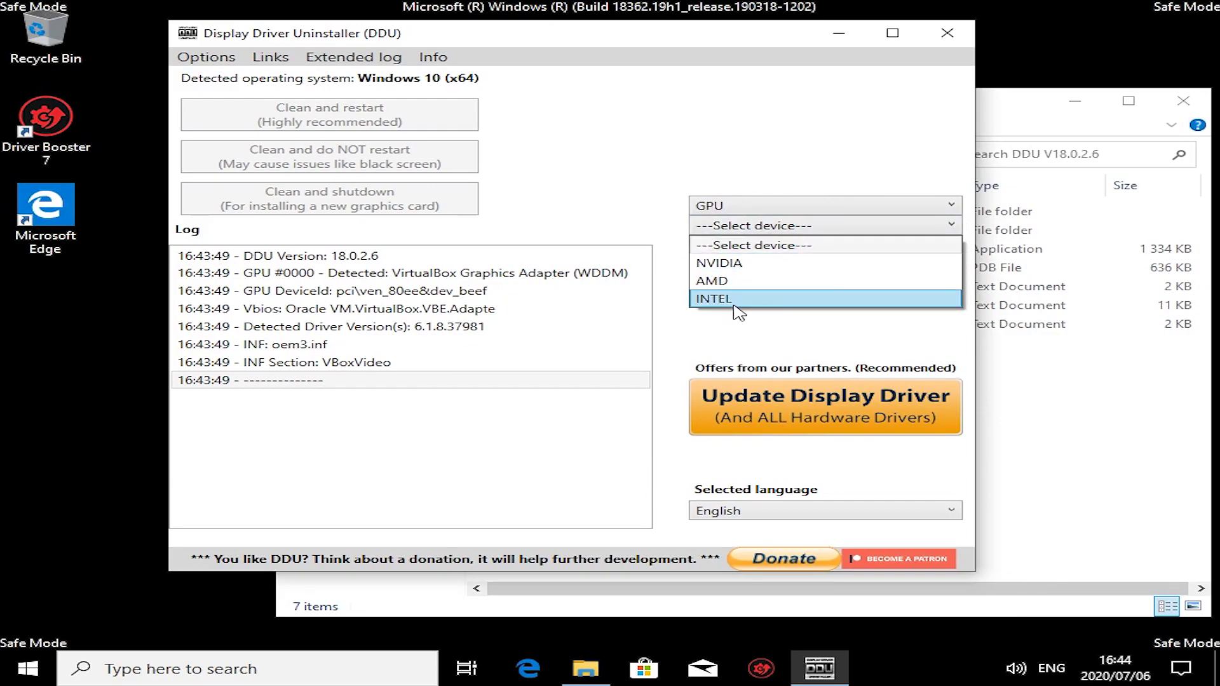
click(735, 303)
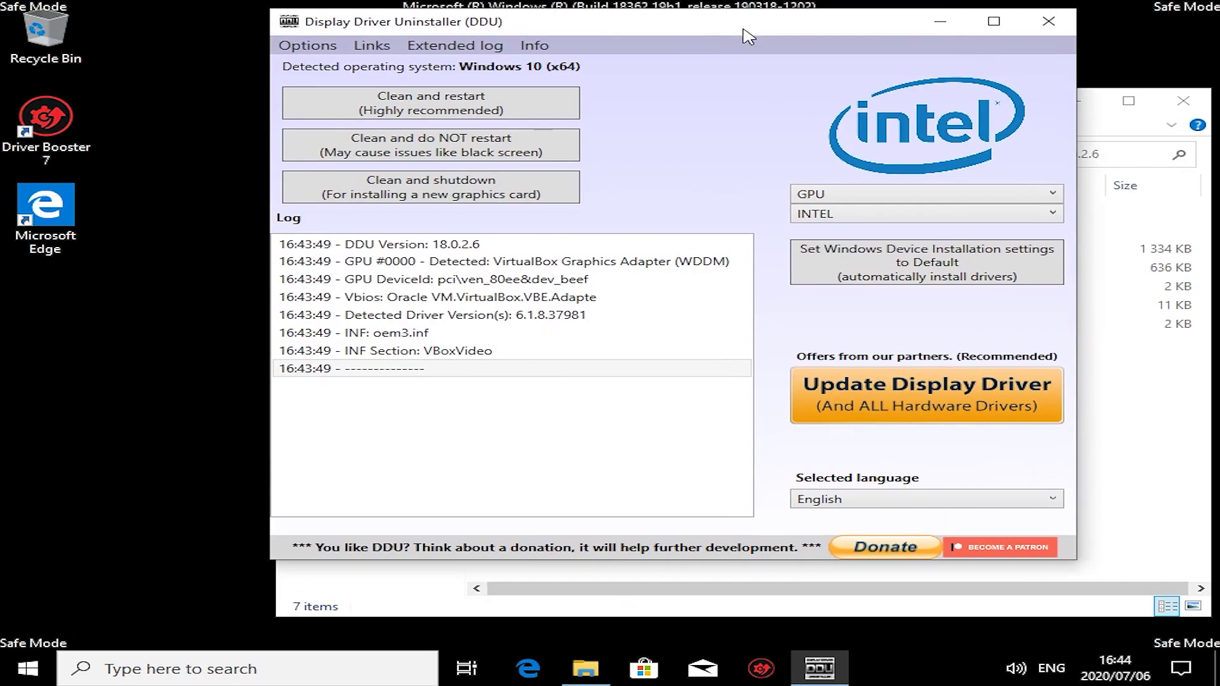
Minimize DDU and open Advanced system settings from This PC's Properties.
drag(643, 43, 744, 32)
click(944, 25)
right_click(359, 368)
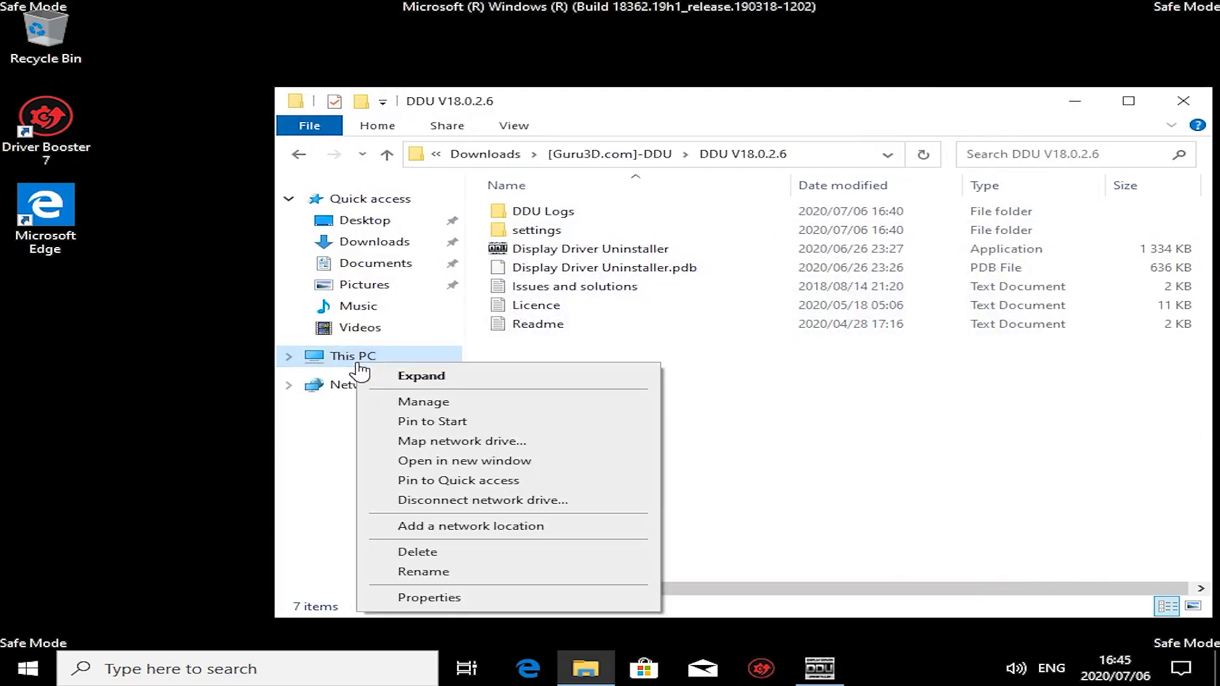
click(456, 597)
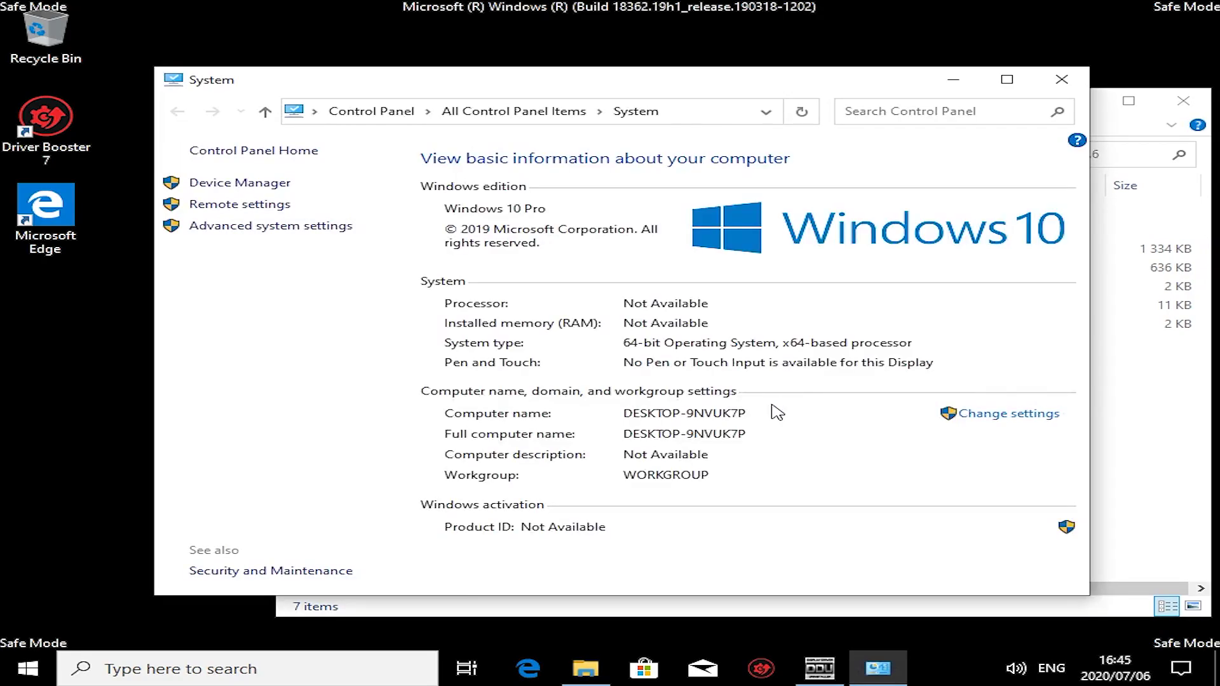
click(236, 227)
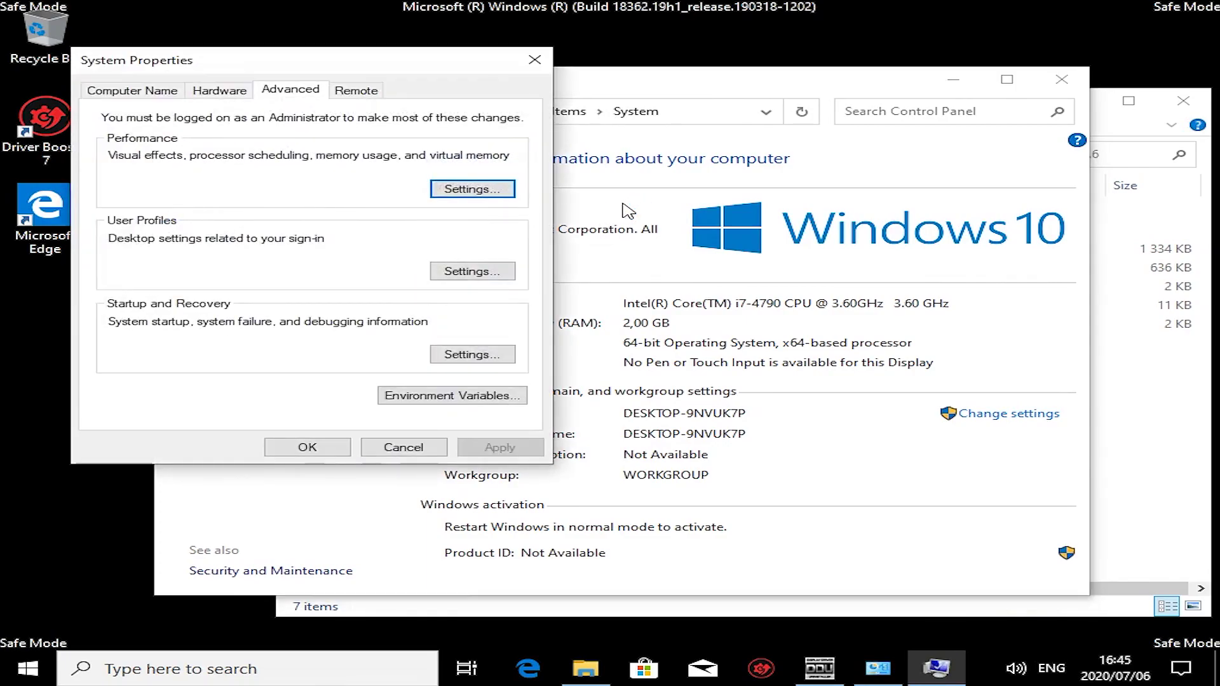
Set Device Installation Settings to No, save, and close System Properties and the System window.
click(218, 90)
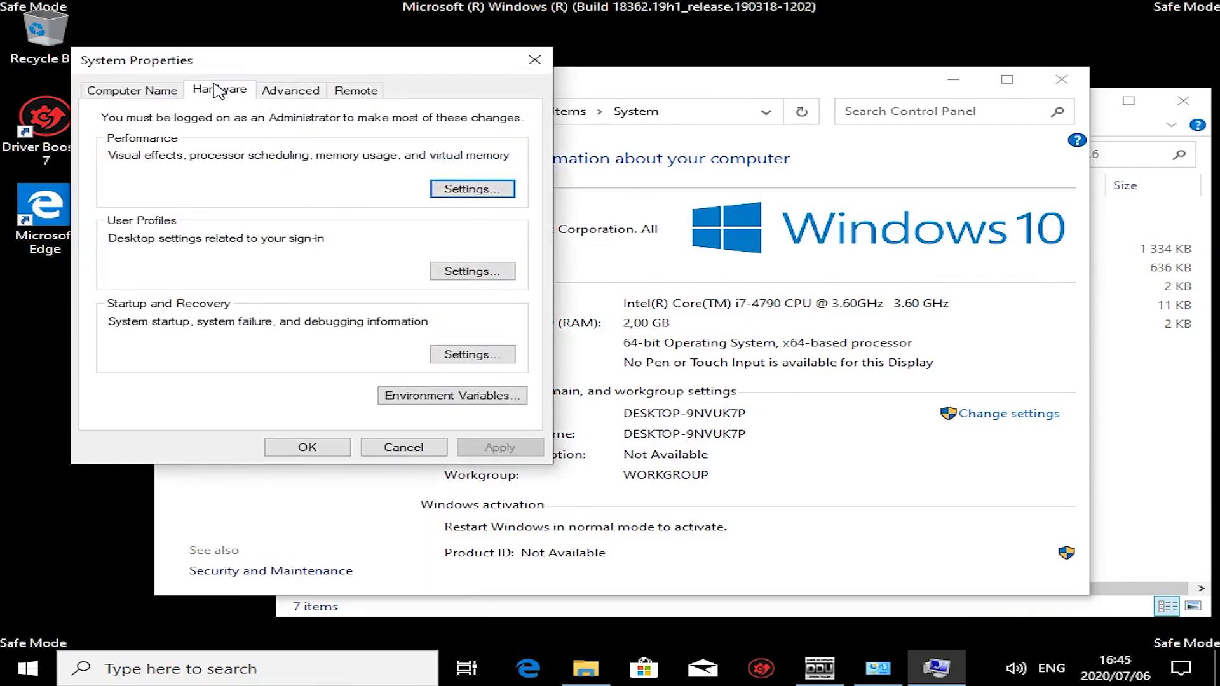
click(376, 287)
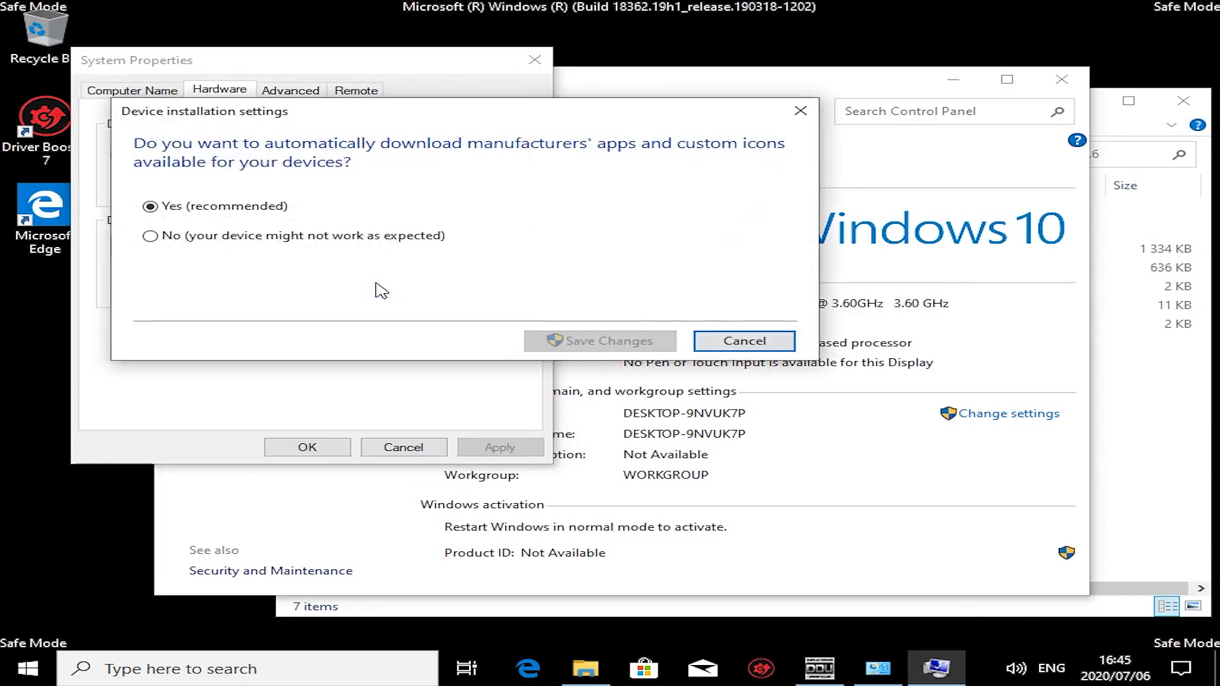
click(242, 239)
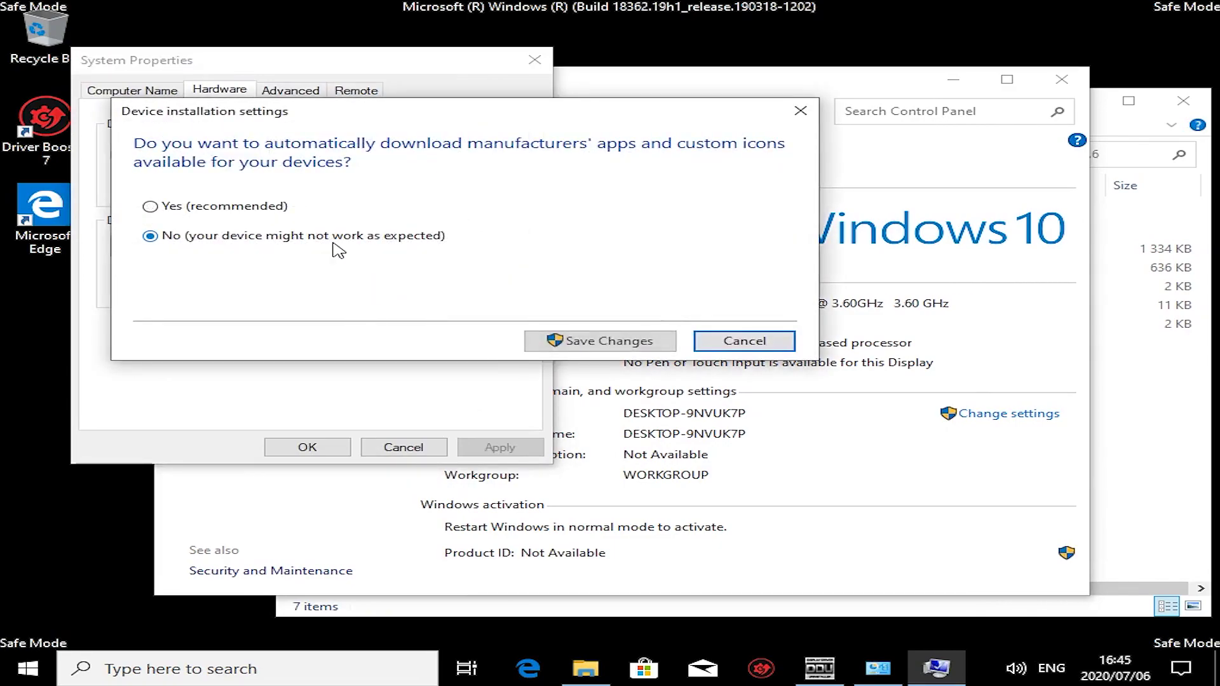
click(579, 343)
click(308, 448)
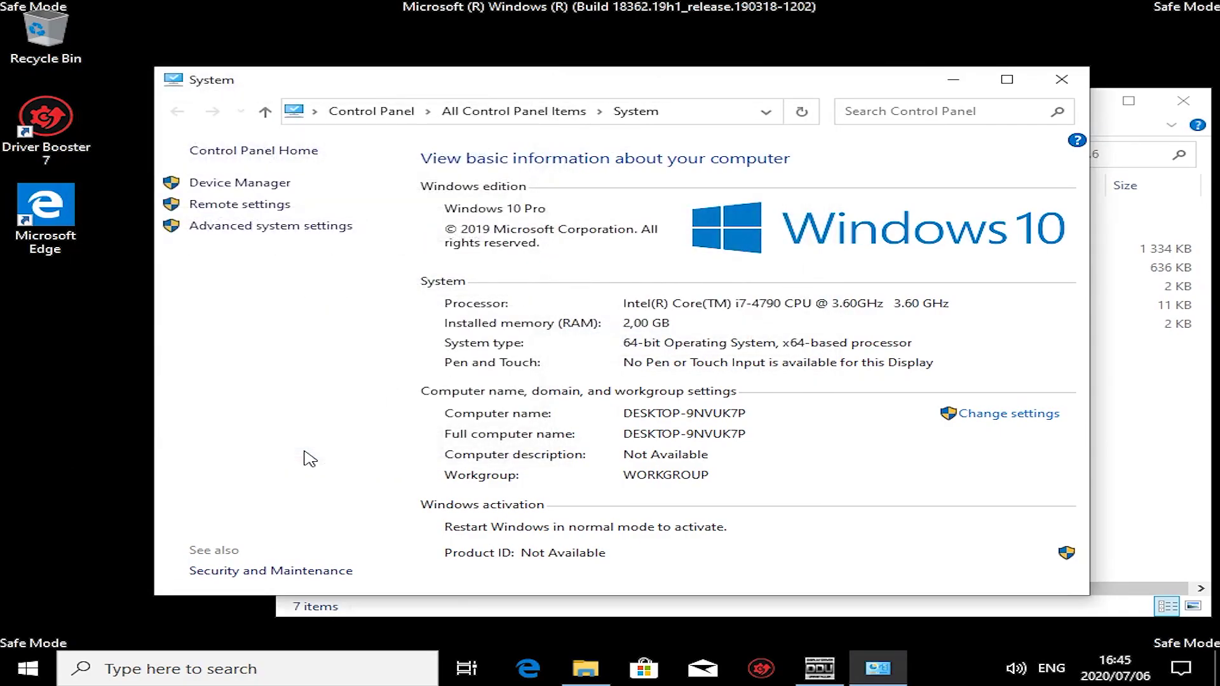
click(1056, 86)
Close File Explorer, restore DDU, and run Clean and restart (Highly recommended).
click(1184, 101)
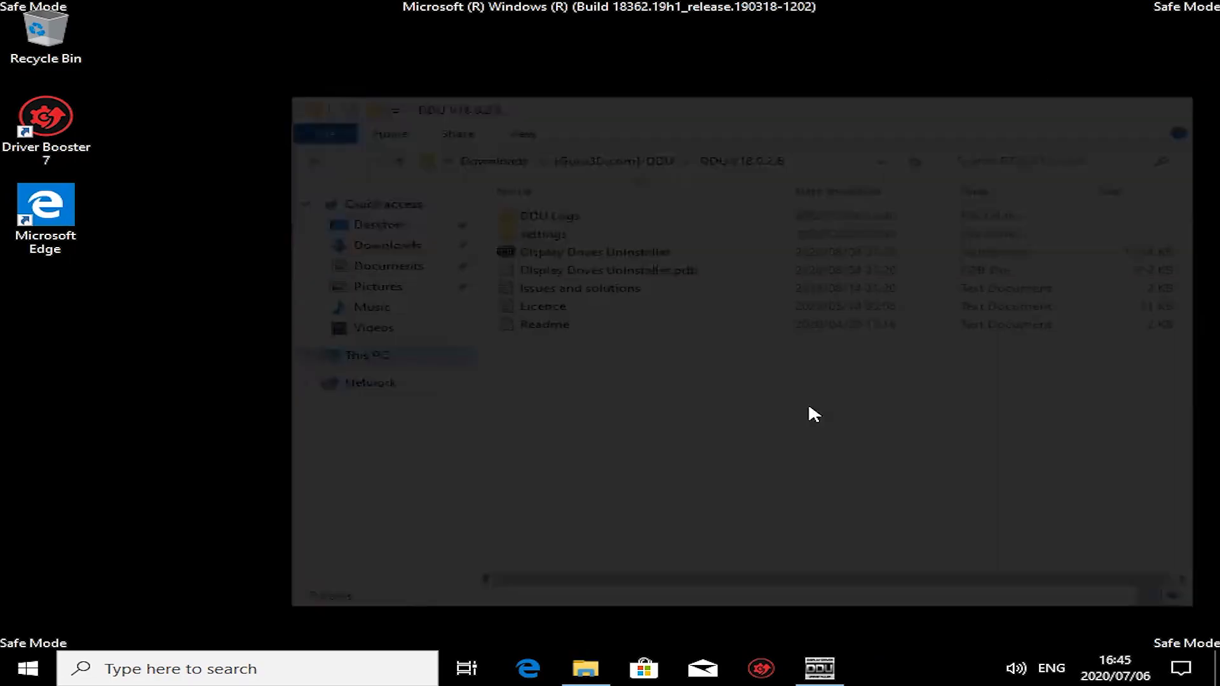
click(826, 662)
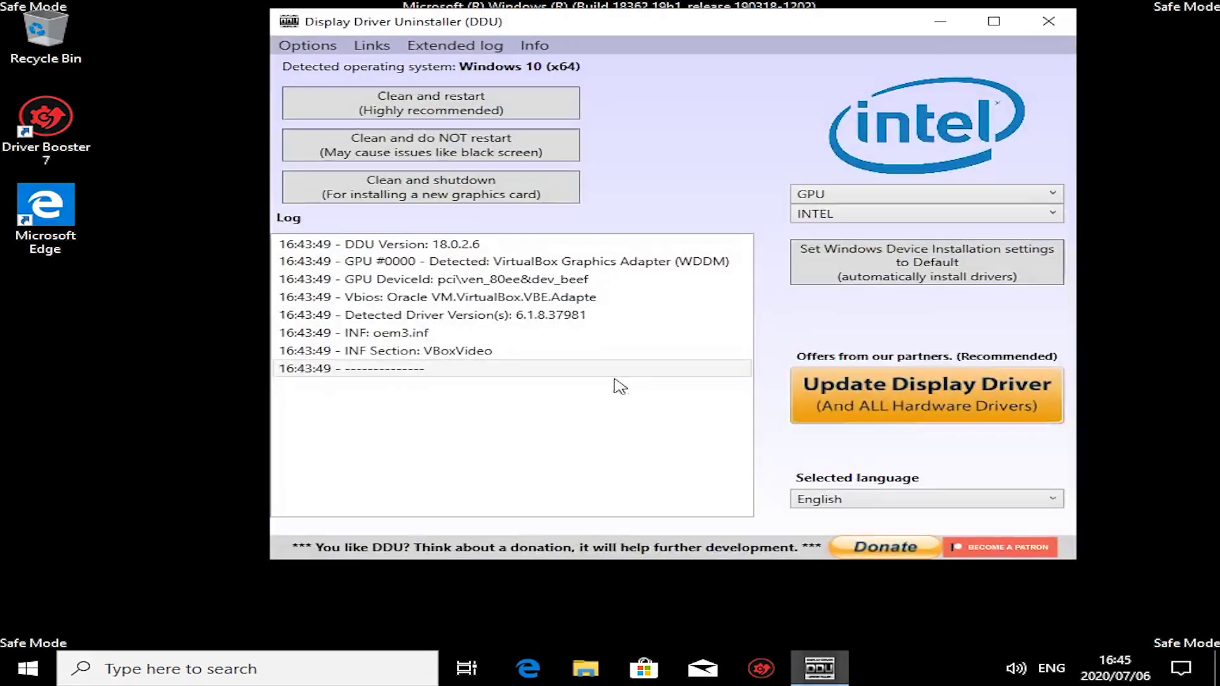
click(493, 109)
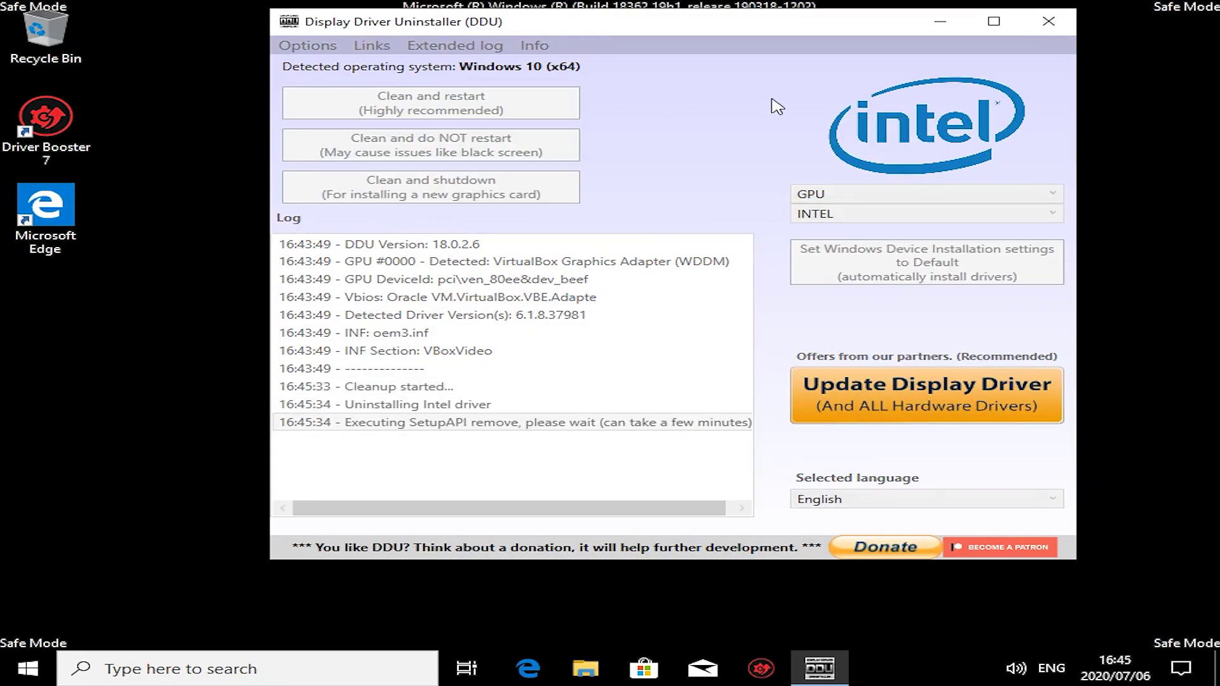